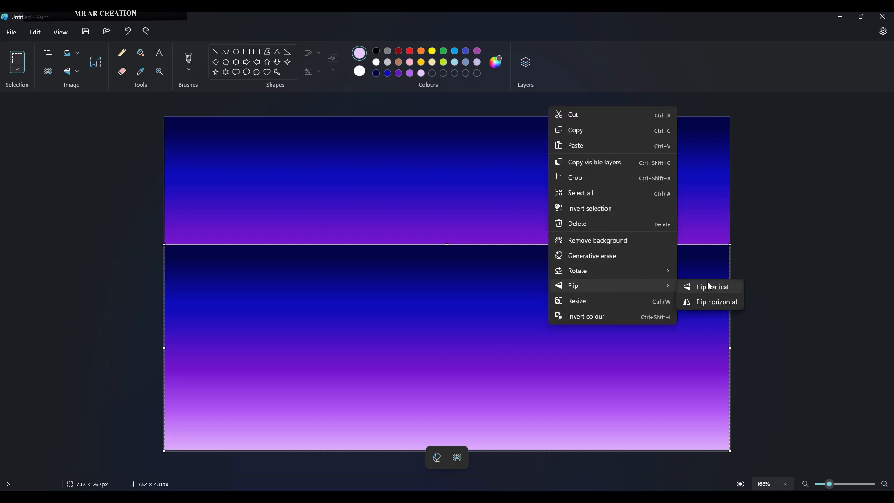
Flip the selected gradient copy vertically, shrunk to cover only the water area below the horizon, and show the layers.
{"action": "left_click_drag", "start_coordinate": [446, 250], "coordinate": [456, 323]}
{"action": "left_click", "coordinate": [505, 267]}
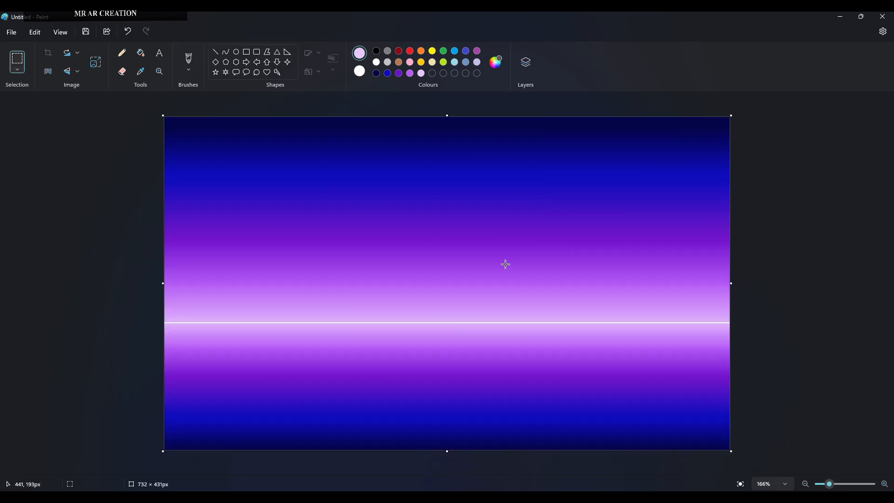
{"action": "left_click", "coordinate": [525, 65]}
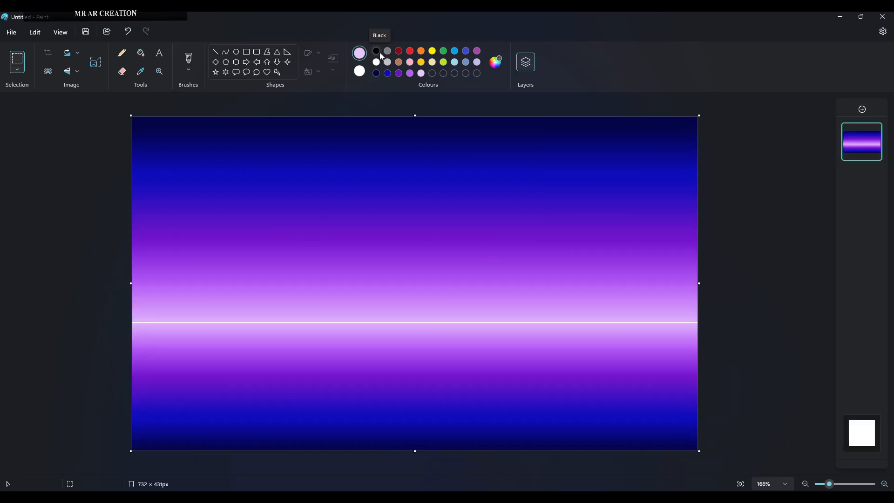
{"action": "left_click", "coordinate": [122, 53]}
{"action": "left_click_drag", "start_coordinate": [143, 321], "coordinate": [309, 321]}
{"action": "key", "text": "ctrl+z"}
Draw a straight black line across the full canvas width over the white seam at the horizon.
{"action": "left_click", "coordinate": [215, 51]}
{"action": "left_click_drag", "start_coordinate": [134, 322], "coordinate": [716, 324]}
{"action": "left_click", "coordinate": [332, 59]}
{"action": "left_click", "coordinate": [331, 99]}
{"action": "left_click_drag", "start_coordinate": [339, 322], "coordinate": [335, 321]}
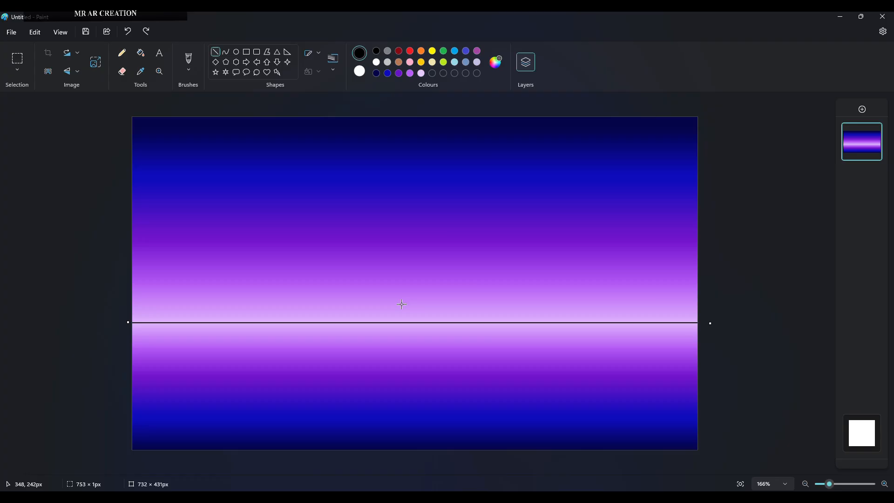
{"action": "left_click", "coordinate": [442, 291]}
Outline a rock on the left shore in black pencil and fill it with black.
{"action": "left_click", "coordinate": [122, 52]}
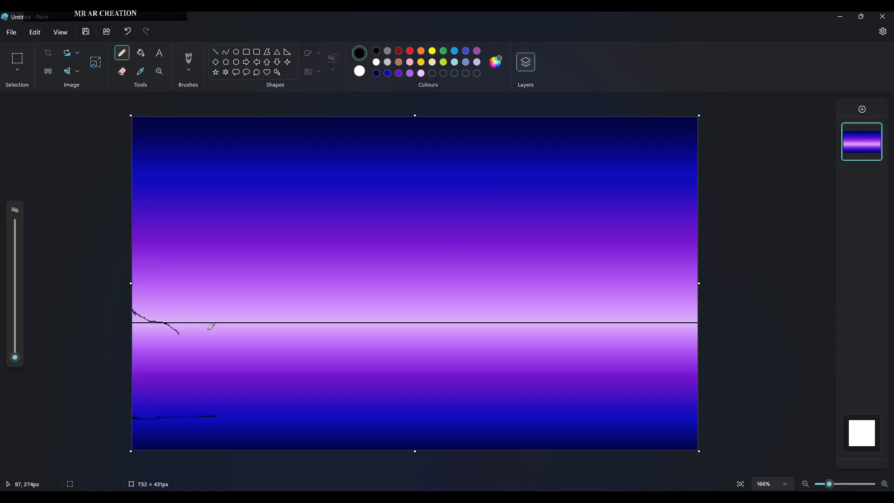
{"action": "left_click", "coordinate": [141, 52]}
{"action": "left_click", "coordinate": [162, 362]}
Paint the left rock solid black with a thicker pencil and extend it with a second, lower hump toward the water.
{"action": "left_click", "coordinate": [122, 52]}
{"action": "left_click_drag", "start_coordinate": [15, 355], "coordinate": [15, 333]}
{"action": "mouse_move", "coordinate": [137, 319]}
{"action": "left_mouse_down"}
{"action": "mouse_move", "coordinate": [178, 336]}
{"action": "mouse_move", "coordinate": [164, 326]}
{"action": "mouse_move", "coordinate": [216, 402]}
{"action": "mouse_move", "coordinate": [170, 418]}
{"action": "mouse_move", "coordinate": [133, 420]}
{"action": "left_mouse_up"}
{"action": "left_click", "coordinate": [152, 345]}
{"action": "mouse_move", "coordinate": [155, 344]}
{"action": "left_mouse_down"}
{"action": "mouse_move", "coordinate": [139, 380]}
{"action": "mouse_move", "coordinate": [131, 334]}
{"action": "mouse_move", "coordinate": [151, 412]}
{"action": "mouse_move", "coordinate": [197, 406]}
{"action": "mouse_move", "coordinate": [183, 349]}
{"action": "mouse_move", "coordinate": [171, 348]}
{"action": "mouse_move", "coordinate": [211, 401]}
{"action": "mouse_move", "coordinate": [155, 360]}
{"action": "mouse_move", "coordinate": [175, 393]}
{"action": "left_mouse_up"}
{"action": "left_click", "coordinate": [173, 321]}
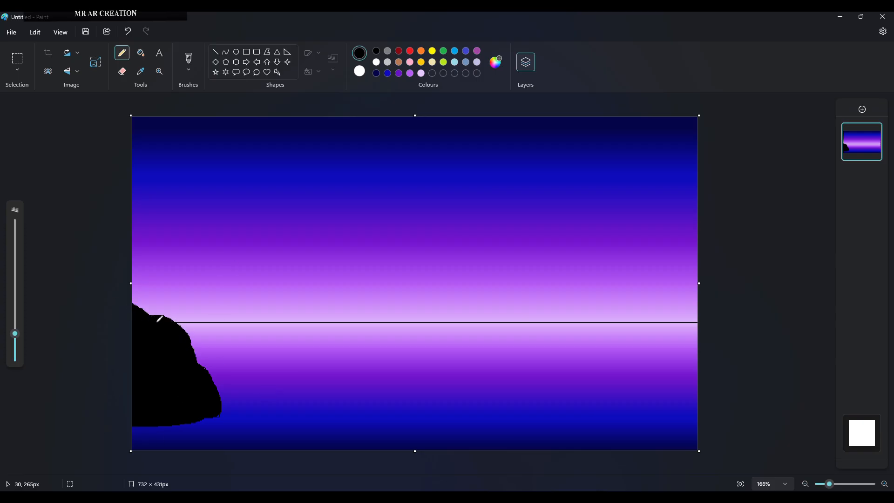
{"action": "left_click", "coordinate": [210, 366]}
{"action": "mouse_move", "coordinate": [199, 362]}
{"action": "left_mouse_down"}
{"action": "mouse_move", "coordinate": [228, 374]}
{"action": "mouse_move", "coordinate": [238, 386]}
{"action": "mouse_move", "coordinate": [224, 384]}
{"action": "mouse_move", "coordinate": [219, 404]}
{"action": "left_mouse_up"}
{"action": "left_click_drag", "start_coordinate": [15, 333], "coordinate": [16, 350]}
{"action": "left_click_drag", "start_coordinate": [212, 430], "coordinate": [219, 426]}
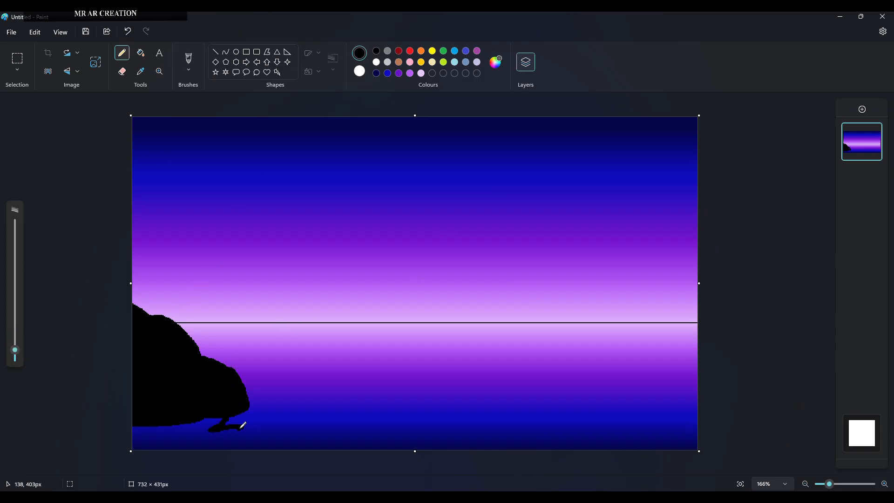
{"action": "key", "text": "ctrl+z"}
{"action": "key", "text": "ctrl+z"}
{"action": "left_click_drag", "start_coordinate": [15, 349], "coordinate": [16, 356]}
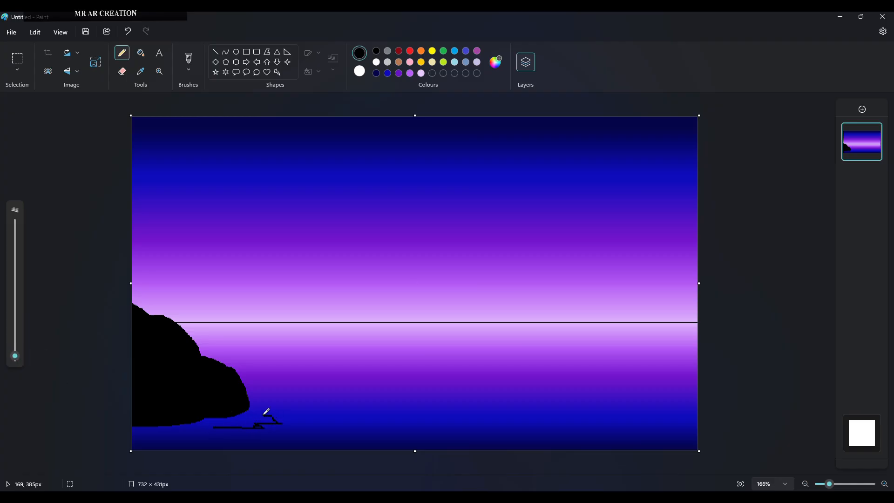
{"action": "key", "text": "ctrl+z"}
{"action": "key", "text": "ctrl+z"}
{"action": "key", "text": "ctrl+z"}
Add a new layer and draw a small black-filled rock with thin ledges at the foot of the large left rock.
{"action": "left_click", "coordinate": [862, 110]}
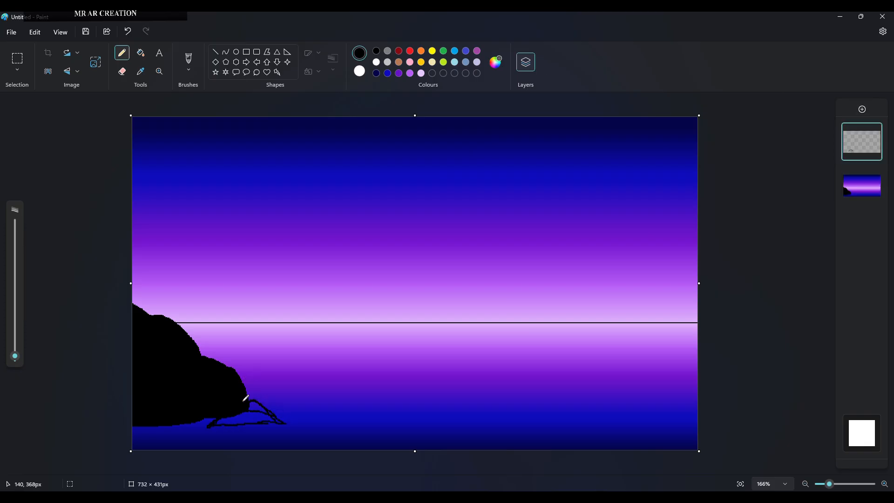
{"action": "left_click", "coordinate": [140, 52]}
{"action": "left_click", "coordinate": [239, 418]}
{"action": "left_click", "coordinate": [258, 408]}
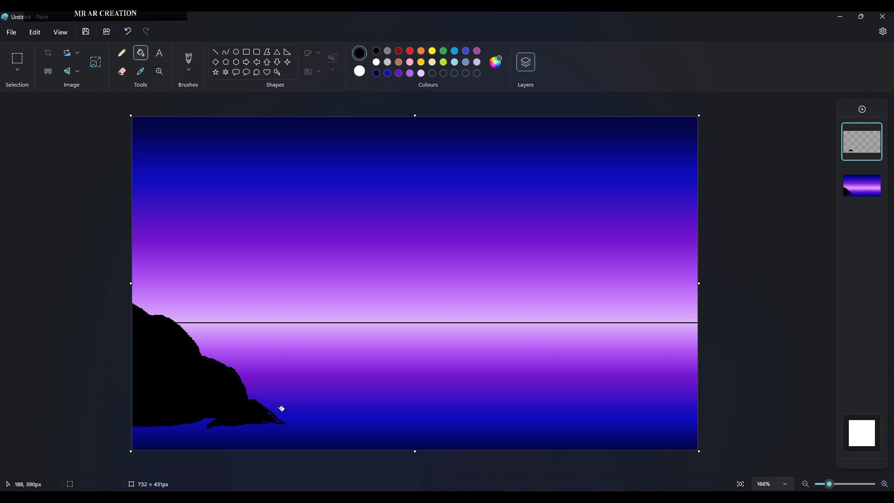
{"action": "left_click", "coordinate": [118, 55]}
{"action": "scroll", "coordinate": [228, 386], "scroll_direction": "up", "scroll_amount": 3}
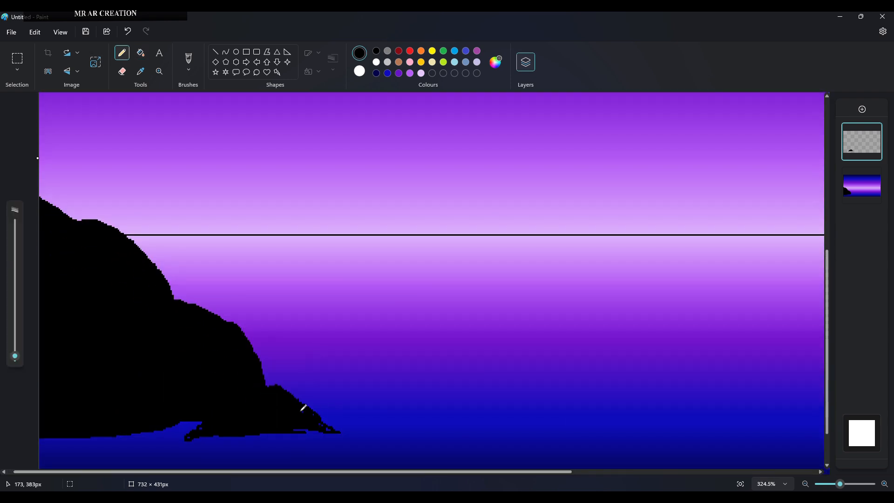
{"action": "left_click_drag", "start_coordinate": [305, 426], "coordinate": [206, 437]}
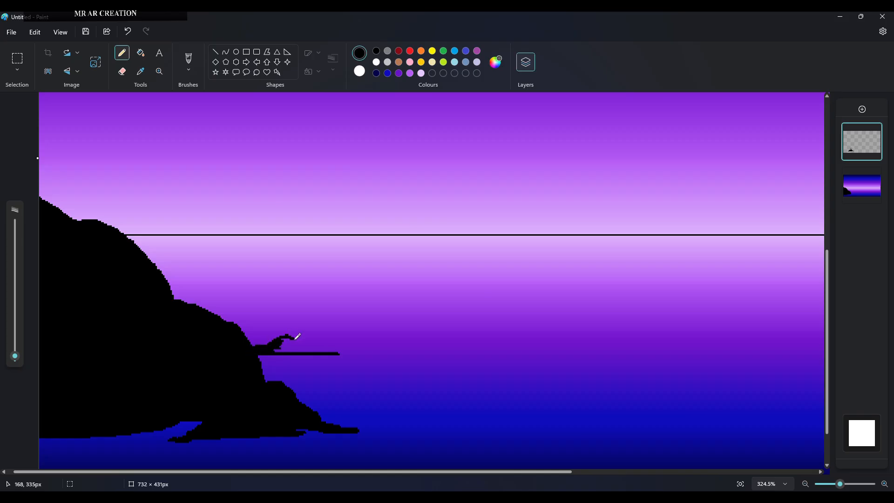
Draw a low black islet beside the large left rock and a larger hill-shaped, black-filled rock in the foreground water.
{"action": "left_click_drag", "start_coordinate": [306, 343], "coordinate": [349, 346]}
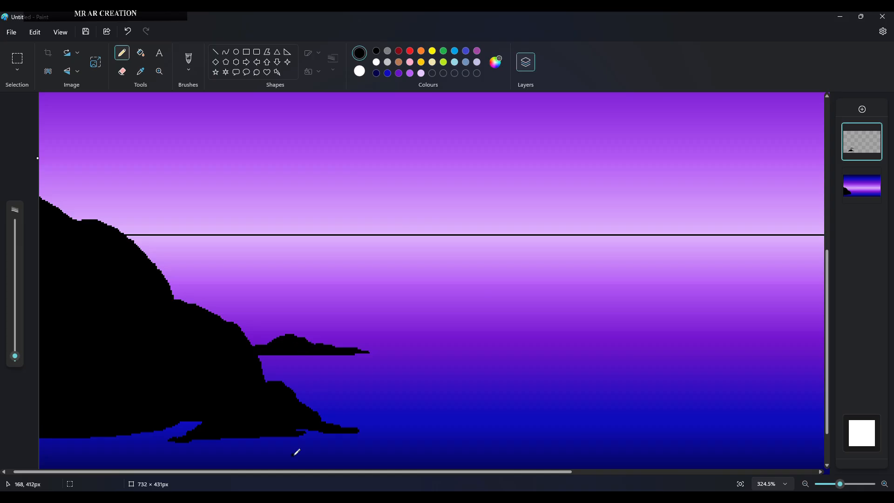
{"action": "scroll", "coordinate": [303, 410], "scroll_direction": "right", "scroll_amount": 3}
{"action": "mouse_move", "coordinate": [280, 445]}
{"action": "left_mouse_down"}
{"action": "mouse_move", "coordinate": [369, 431]}
{"action": "mouse_move", "coordinate": [333, 437]}
{"action": "mouse_move", "coordinate": [311, 427]}
{"action": "mouse_move", "coordinate": [298, 445]}
{"action": "mouse_move", "coordinate": [246, 454]}
{"action": "mouse_move", "coordinate": [407, 452]}
{"action": "left_mouse_up"}
{"action": "mouse_move", "coordinate": [279, 445]}
{"action": "left_mouse_down"}
{"action": "mouse_move", "coordinate": [348, 401]}
{"action": "mouse_move", "coordinate": [440, 438]}
{"action": "mouse_move", "coordinate": [367, 455]}
{"action": "left_mouse_up"}
{"action": "left_click", "coordinate": [141, 52]}
{"action": "left_click", "coordinate": [380, 419]}
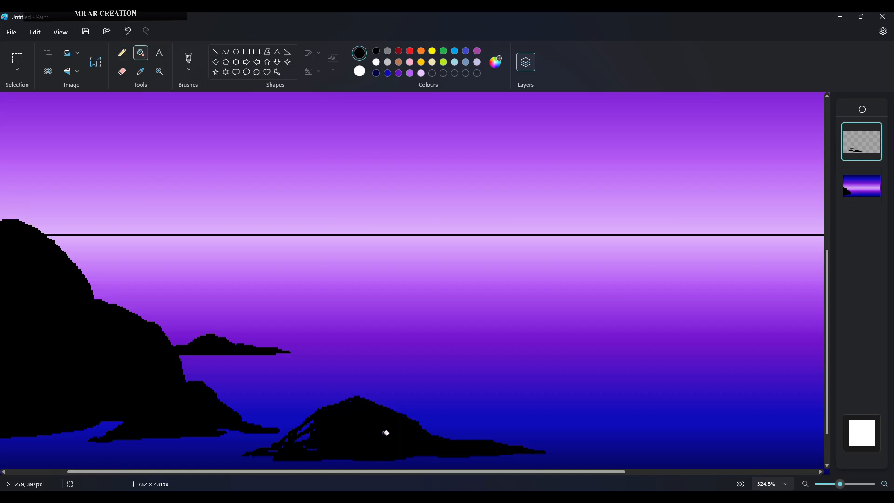
{"action": "left_click", "coordinate": [122, 52]}
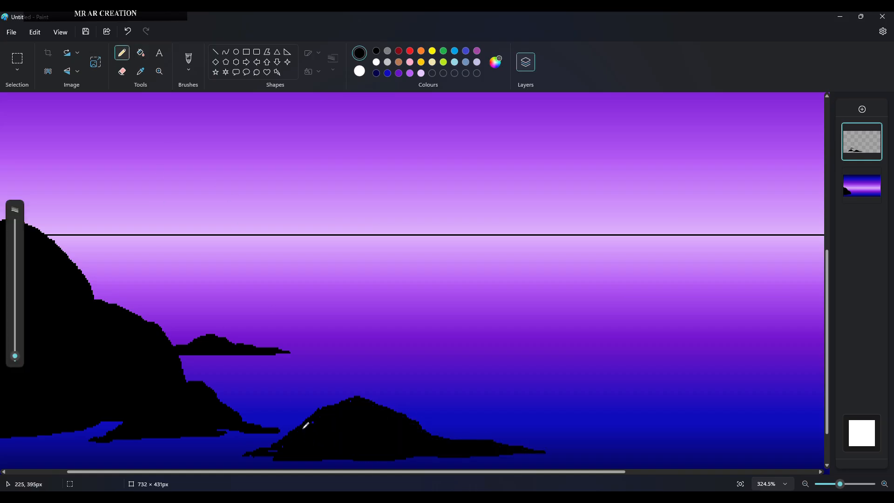
Outline an island in the water at the canvas's right edge and fill it with black.
{"action": "left_click_drag", "start_coordinate": [505, 472], "coordinate": [697, 472]}
{"action": "mouse_move", "coordinate": [776, 370]}
{"action": "left_mouse_down"}
{"action": "mouse_move", "coordinate": [673, 381]}
{"action": "mouse_move", "coordinate": [573, 377]}
{"action": "mouse_move", "coordinate": [617, 373]}
{"action": "mouse_move", "coordinate": [695, 334]}
{"action": "mouse_move", "coordinate": [824, 360]}
{"action": "mouse_move", "coordinate": [652, 340]}
{"action": "mouse_move", "coordinate": [586, 371]}
{"action": "left_mouse_up"}
{"action": "left_click", "coordinate": [141, 52]}
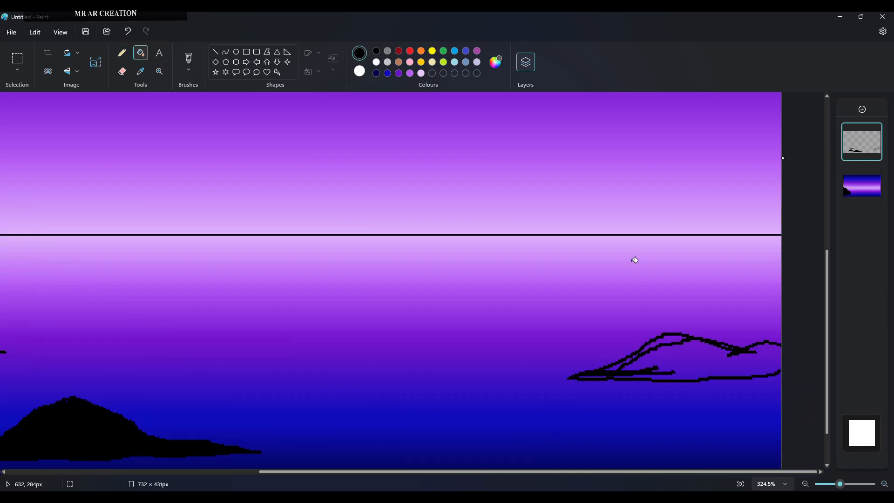
{"action": "left_click", "coordinate": [662, 359]}
{"action": "left_click", "coordinate": [615, 366]}
Refine the right island's silhouette by roughening its base, raising its peak and extending its tapered tip.
{"action": "left_click", "coordinate": [122, 53]}
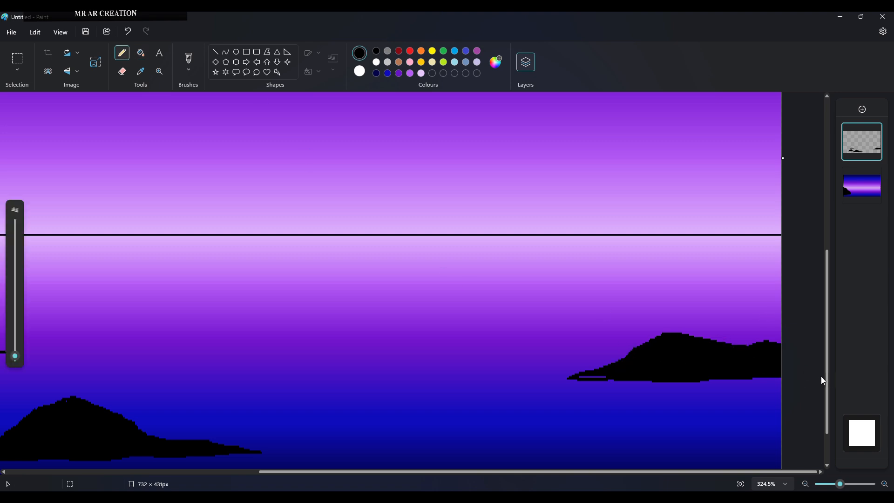
{"action": "left_click_drag", "start_coordinate": [641, 382], "coordinate": [750, 379]}
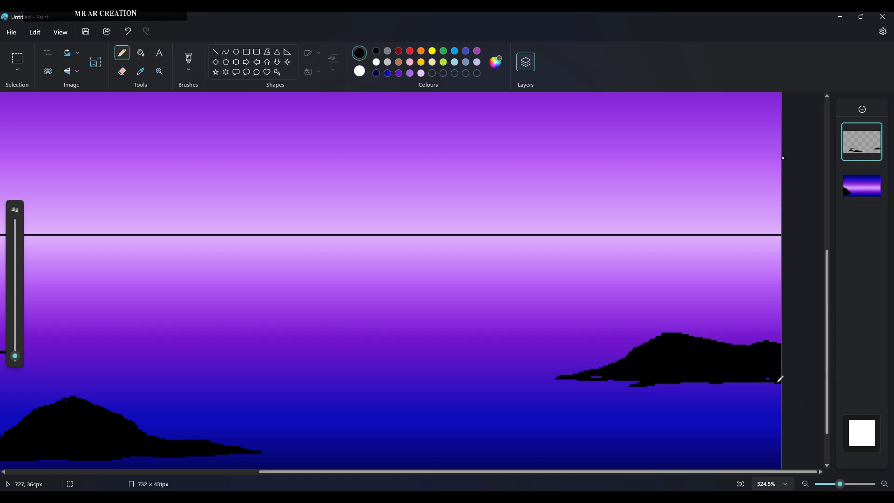
{"action": "mouse_move", "coordinate": [689, 335]}
{"action": "left_mouse_down"}
{"action": "mouse_move", "coordinate": [650, 339]}
{"action": "mouse_move", "coordinate": [676, 325]}
{"action": "mouse_move", "coordinate": [642, 335]}
{"action": "left_mouse_up"}
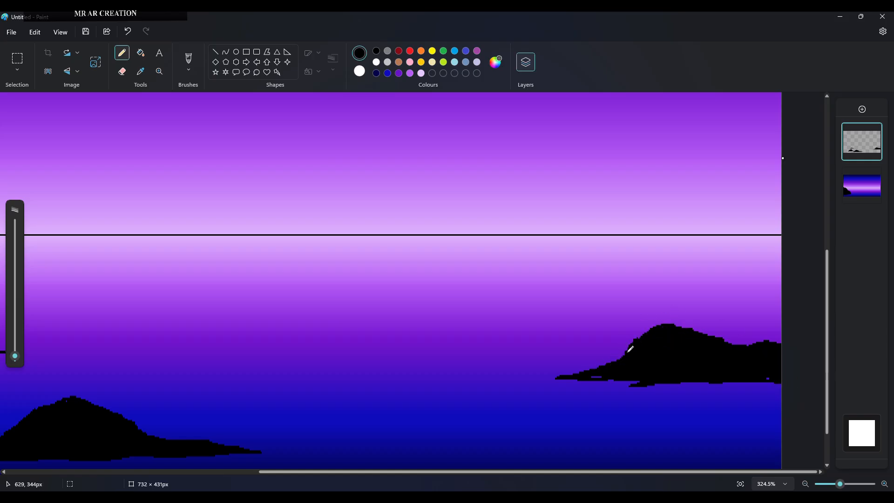
{"action": "mouse_move", "coordinate": [625, 349]}
{"action": "left_mouse_down"}
{"action": "mouse_move", "coordinate": [596, 375]}
{"action": "mouse_move", "coordinate": [647, 374]}
{"action": "mouse_move", "coordinate": [570, 370]}
{"action": "mouse_move", "coordinate": [627, 348]}
{"action": "mouse_move", "coordinate": [584, 369]}
{"action": "left_mouse_up"}
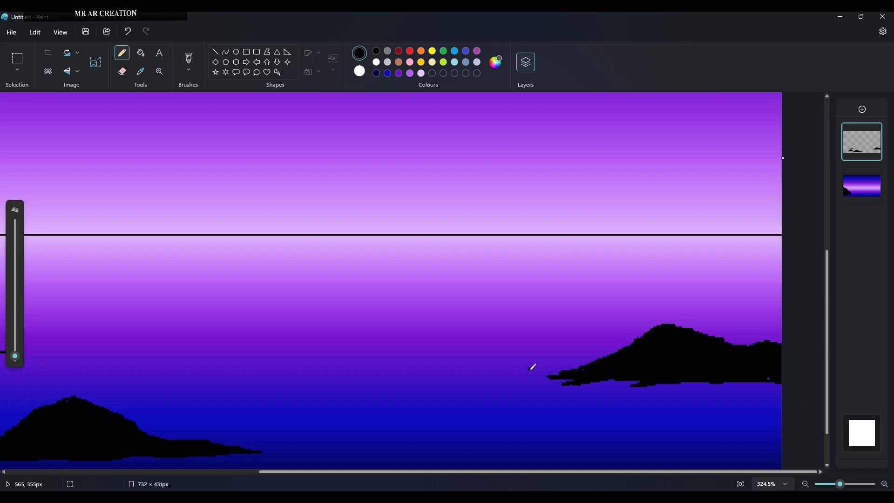
Draw the outline of a long distant mountain ridge above the horizon line.
{"action": "scroll", "coordinate": [523, 358], "scroll_direction": "up", "scroll_amount": 2}
{"action": "scroll", "coordinate": [195, 303], "scroll_direction": "down", "scroll_amount": 3}
{"action": "scroll", "coordinate": [145, 301], "scroll_direction": "up", "scroll_amount": 3}
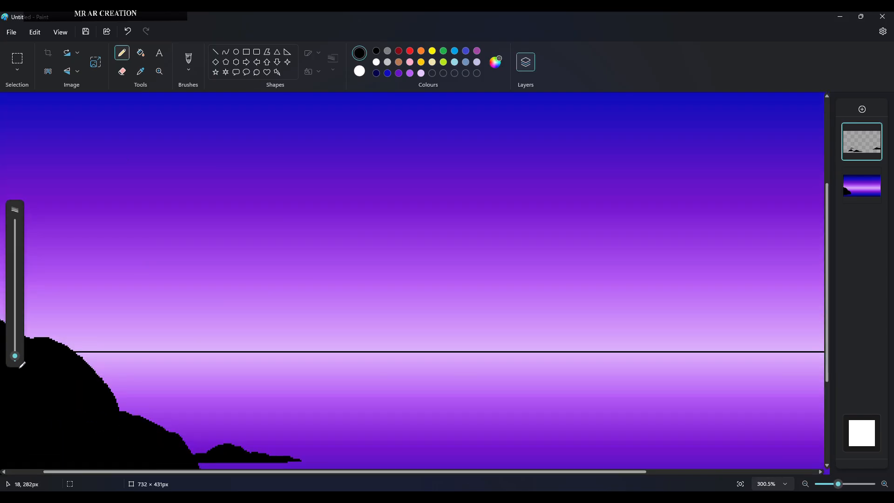
{"action": "mouse_move", "coordinate": [111, 347]}
{"action": "left_mouse_down"}
{"action": "mouse_move", "coordinate": [288, 308]}
{"action": "mouse_move", "coordinate": [376, 272]}
{"action": "mouse_move", "coordinate": [592, 322]}
{"action": "mouse_move", "coordinate": [823, 351]}
{"action": "left_mouse_up"}
{"action": "left_click", "coordinate": [140, 53]}
{"action": "left_click", "coordinate": [394, 342]}
{"action": "key", "text": "ctrl+z"}
Close the distant ridge's base with a straight black line along the horizon and fill the mountain with black.
{"action": "scroll", "coordinate": [411, 305], "scroll_direction": "down", "scroll_amount": 1}
{"action": "scroll", "coordinate": [411, 305], "scroll_direction": "up", "scroll_amount": 1}
{"action": "left_click", "coordinate": [215, 52]}
{"action": "left_click_drag", "start_coordinate": [68, 350], "coordinate": [825, 345]}
{"action": "left_click_drag", "start_coordinate": [649, 350], "coordinate": [649, 353]}
{"action": "left_click", "coordinate": [140, 53]}
{"action": "left_click", "coordinate": [397, 326]}
Sketch a smaller hill outline above the horizon at the canvas's right edge, undoing unwanted strokes.
{"action": "left_click_drag", "start_coordinate": [415, 472], "coordinate": [605, 472]}
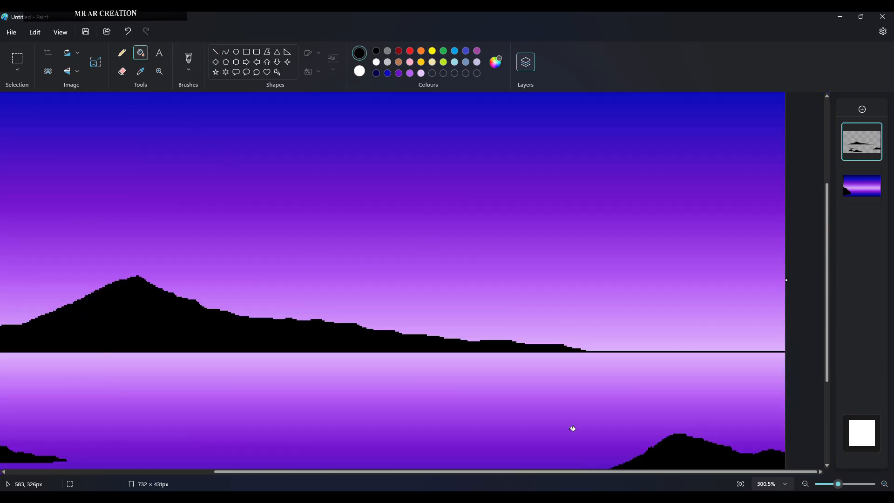
{"action": "scroll", "coordinate": [457, 332], "scroll_direction": "down", "scroll_amount": 3}
{"action": "left_click", "coordinate": [122, 53]}
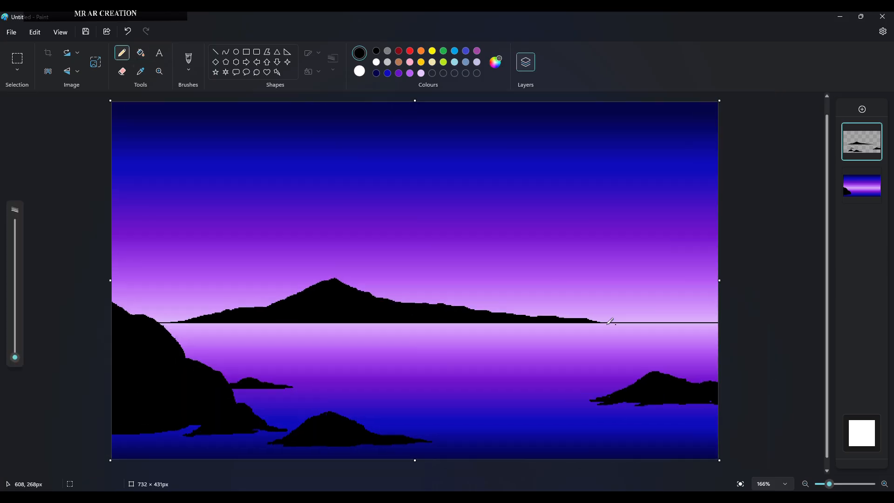
{"action": "scroll", "coordinate": [593, 315], "scroll_direction": "up", "scroll_amount": 3}
{"action": "left_click_drag", "start_coordinate": [595, 472], "coordinate": [614, 472]}
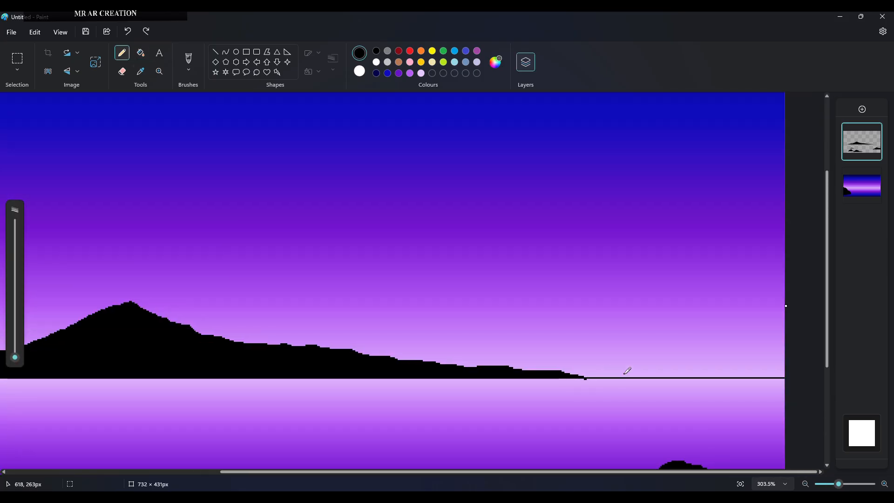
{"action": "mouse_move", "coordinate": [619, 373]}
{"action": "left_mouse_down"}
{"action": "mouse_move", "coordinate": [720, 349]}
{"action": "mouse_move", "coordinate": [804, 364]}
{"action": "mouse_move", "coordinate": [724, 339]}
{"action": "mouse_move", "coordinate": [644, 365]}
{"action": "left_mouse_up"}
{"action": "key", "text": "ctrl+z"}
{"action": "mouse_move", "coordinate": [786, 358]}
{"action": "left_mouse_down"}
{"action": "mouse_move", "coordinate": [742, 339]}
{"action": "mouse_move", "coordinate": [582, 375]}
{"action": "mouse_move", "coordinate": [726, 344]}
{"action": "mouse_move", "coordinate": [785, 360]}
{"action": "left_mouse_up"}
{"action": "key", "text": "ctrl+z"}
{"action": "key", "text": "ctrl+z"}
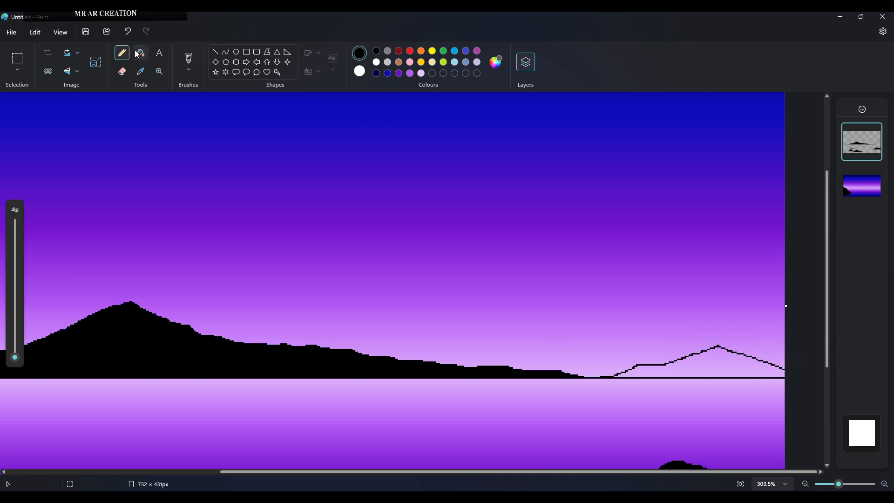
{"action": "left_click", "coordinate": [141, 53]}
{"action": "left_click", "coordinate": [711, 356]}
{"action": "key", "text": "ctrl+z"}
Close the small right hill's base with a straight black line on the horizon and fill the hill with black.
{"action": "left_click", "coordinate": [215, 51]}
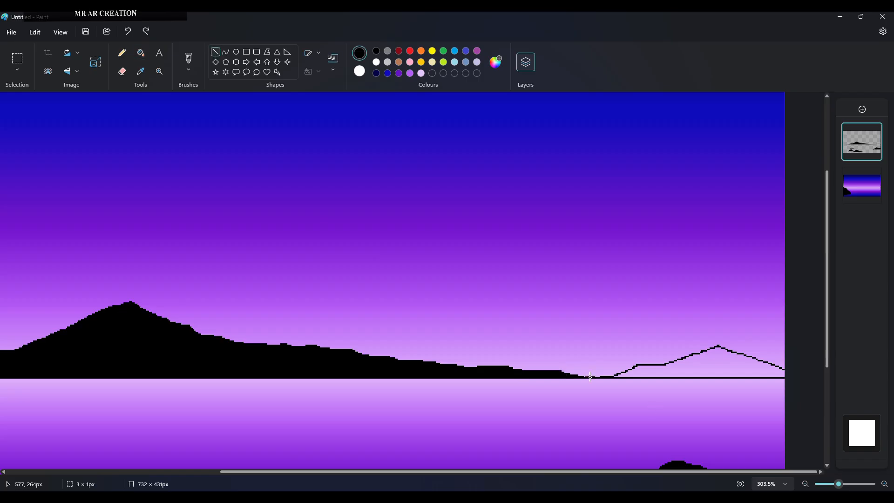
{"action": "left_click", "coordinate": [141, 53]}
{"action": "left_click", "coordinate": [712, 362]}
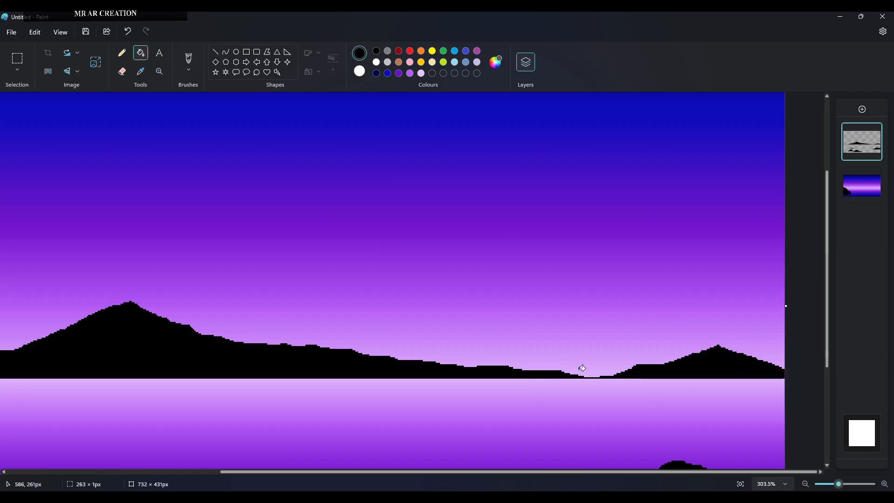
Add a rising slope from the small hill to the canvas's right edge and fill it with black.
{"action": "left_click", "coordinate": [122, 53]}
{"action": "left_click_drag", "start_coordinate": [784, 344], "coordinate": [735, 355]}
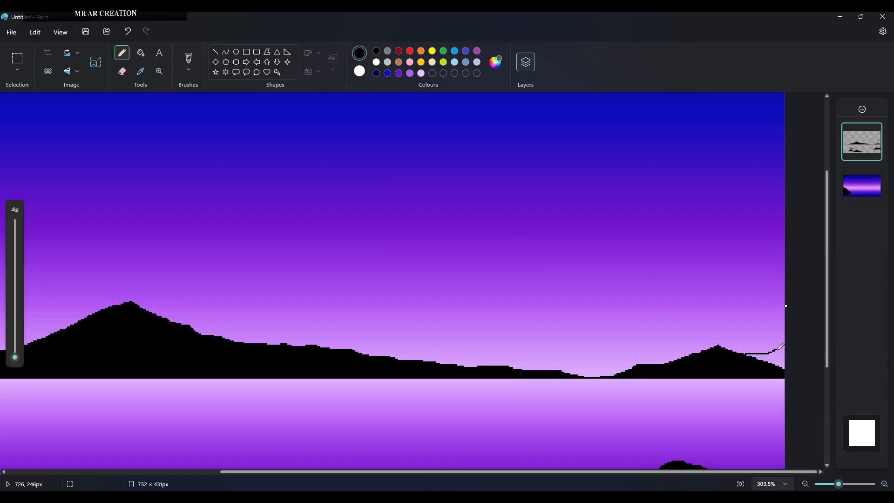
{"action": "left_click", "coordinate": [141, 53]}
{"action": "left_click", "coordinate": [781, 358]}
Touch up the distant mountain's left end so it joins the large foreground rock.
{"action": "left_click", "coordinate": [122, 53]}
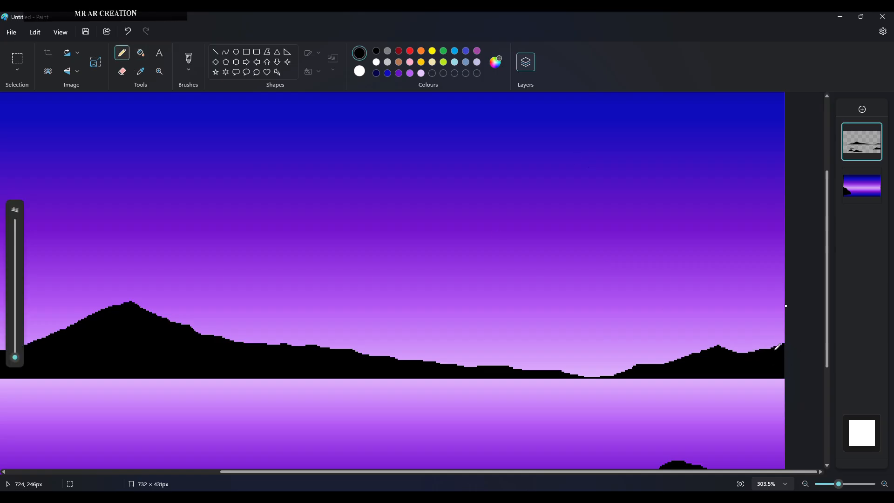
{"action": "scroll", "coordinate": [523, 396], "scroll_direction": "down", "scroll_amount": 3}
{"action": "scroll", "coordinate": [181, 326], "scroll_direction": "up", "scroll_amount": 5}
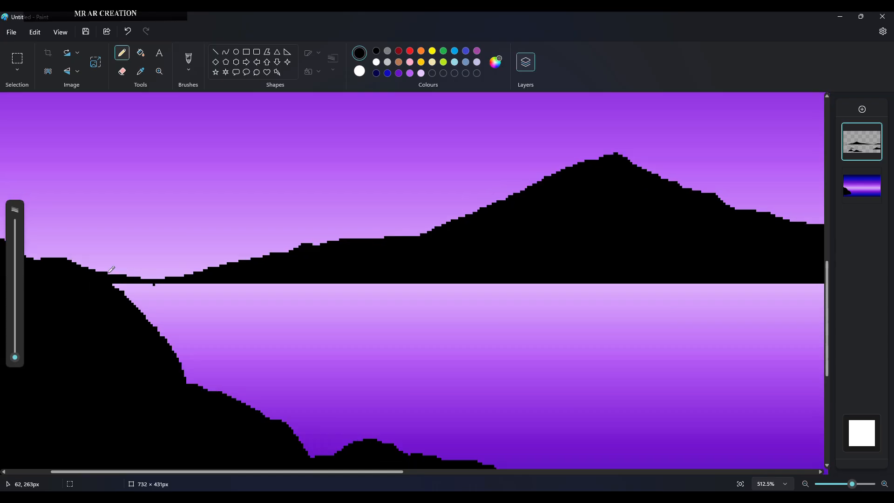
{"action": "scroll", "coordinate": [451, 386], "scroll_direction": "down", "scroll_amount": 4}
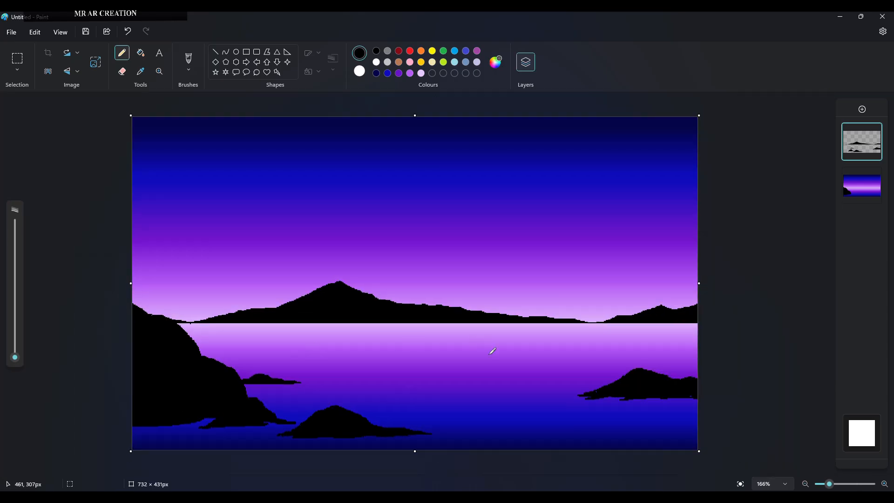
{"action": "left_click", "coordinate": [496, 66]}
{"action": "left_click", "coordinate": [473, 241]}
{"action": "left_click", "coordinate": [389, 378]}
{"action": "left_click_drag", "start_coordinate": [15, 357], "coordinate": [14, 343]}
{"action": "scroll", "coordinate": [97, 341], "scroll_direction": "up", "scroll_amount": 2}
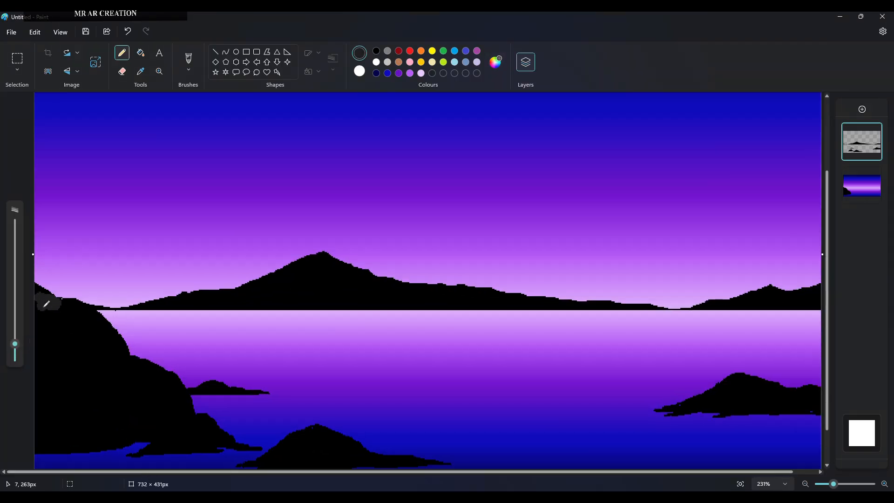
{"action": "key", "text": "ctrl+z"}
Paint a dark grey texture over the large left rock's slopes with a textured brush.
{"action": "left_click", "coordinate": [188, 70]}
{"action": "left_click", "coordinate": [225, 194]}
{"action": "left_click", "coordinate": [15, 344]}
{"action": "left_click", "coordinate": [495, 62]}
{"action": "left_click", "coordinate": [473, 229]}
{"action": "left_click", "coordinate": [378, 378]}
{"action": "mouse_move", "coordinate": [67, 322]}
{"action": "left_mouse_down"}
{"action": "mouse_move", "coordinate": [47, 298]}
{"action": "mouse_move", "coordinate": [56, 321]}
{"action": "mouse_move", "coordinate": [47, 321]}
{"action": "mouse_move", "coordinate": [73, 300]}
{"action": "mouse_move", "coordinate": [135, 382]}
{"action": "mouse_move", "coordinate": [191, 417]}
{"action": "left_mouse_up"}
{"action": "mouse_move", "coordinate": [44, 336]}
{"action": "left_mouse_down"}
{"action": "mouse_move", "coordinate": [61, 365]}
{"action": "mouse_move", "coordinate": [135, 400]}
{"action": "mouse_move", "coordinate": [97, 386]}
{"action": "left_mouse_up"}
{"action": "left_click_drag", "start_coordinate": [195, 422], "coordinate": [177, 429]}
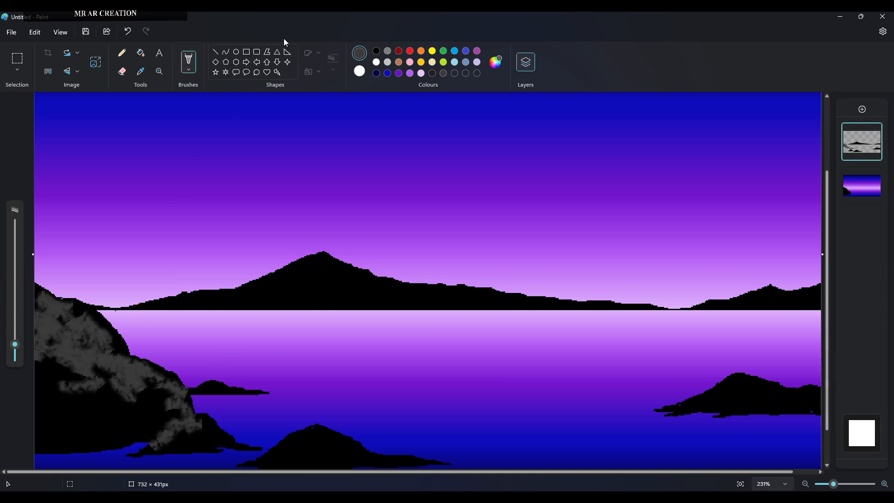
Blend darker grey and near-black custom shades into the middle and lower parts of the large rock.
{"action": "left_click", "coordinate": [495, 62]}
{"action": "left_click", "coordinate": [349, 377]}
{"action": "mouse_move", "coordinate": [181, 410]}
{"action": "left_mouse_down"}
{"action": "mouse_move", "coordinate": [156, 415]}
{"action": "mouse_move", "coordinate": [108, 368]}
{"action": "mouse_move", "coordinate": [80, 399]}
{"action": "mouse_move", "coordinate": [63, 370]}
{"action": "mouse_move", "coordinate": [83, 368]}
{"action": "mouse_move", "coordinate": [83, 340]}
{"action": "mouse_move", "coordinate": [57, 366]}
{"action": "mouse_move", "coordinate": [86, 419]}
{"action": "left_mouse_up"}
{"action": "left_click", "coordinate": [495, 62]}
{"action": "left_click", "coordinate": [385, 377]}
{"action": "mouse_move", "coordinate": [157, 410]}
{"action": "left_mouse_down"}
{"action": "mouse_move", "coordinate": [140, 428]}
{"action": "mouse_move", "coordinate": [66, 432]}
{"action": "mouse_move", "coordinate": [178, 414]}
{"action": "mouse_move", "coordinate": [181, 399]}
{"action": "mouse_move", "coordinate": [69, 398]}
{"action": "mouse_move", "coordinate": [87, 363]}
{"action": "left_mouse_up"}
{"action": "scroll", "coordinate": [150, 391], "scroll_direction": "down", "scroll_amount": 2}
{"action": "scroll", "coordinate": [273, 267], "scroll_direction": "up", "scroll_amount": 5}
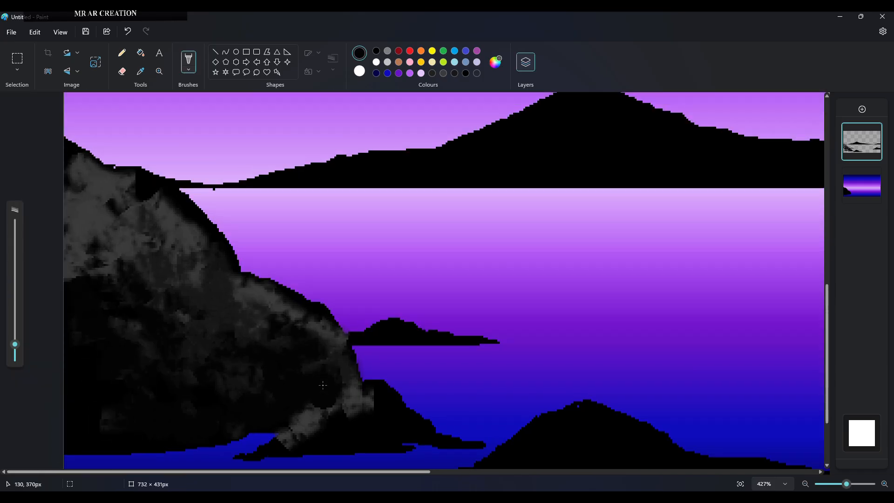
{"action": "left_click", "coordinate": [388, 62]}
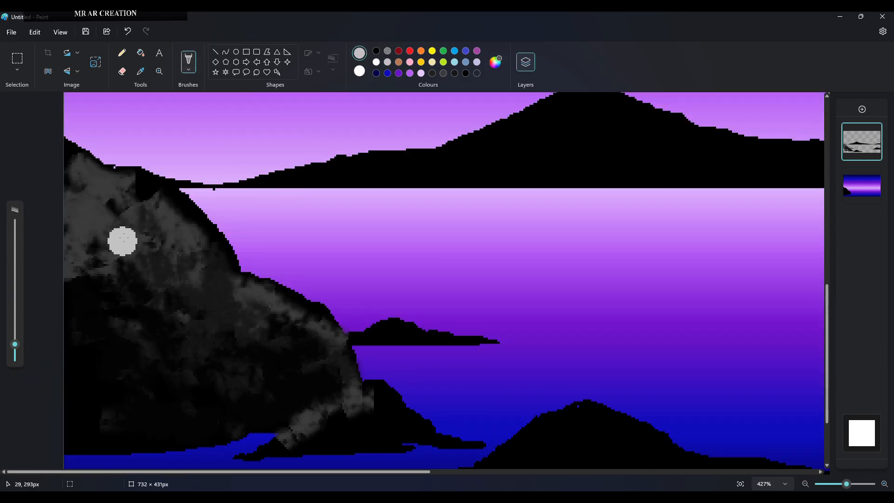
{"action": "left_click", "coordinate": [103, 197]}
{"action": "left_click", "coordinate": [128, 31]}
Mix a custom grey and brush it diagonally across the large rock's upper slope.
{"action": "left_click", "coordinate": [497, 63]}
{"action": "left_click_drag", "start_coordinate": [474, 174], "coordinate": [473, 225]}
{"action": "left_click", "coordinate": [382, 379]}
{"action": "mouse_move", "coordinate": [113, 200]}
{"action": "left_mouse_down"}
{"action": "mouse_move", "coordinate": [144, 201]}
{"action": "mouse_move", "coordinate": [175, 258]}
{"action": "left_mouse_up"}
Mix another custom grey and paint highlights down the middle of the large rock.
{"action": "left_click", "coordinate": [496, 62]}
{"action": "left_click_drag", "start_coordinate": [473, 226], "coordinate": [472, 209]}
{"action": "left_click", "coordinate": [396, 377]}
{"action": "mouse_move", "coordinate": [151, 234]}
{"action": "left_mouse_down"}
{"action": "mouse_move", "coordinate": [114, 224]}
{"action": "mouse_move", "coordinate": [127, 266]}
{"action": "left_mouse_up"}
{"action": "mouse_move", "coordinate": [124, 227]}
{"action": "left_mouse_down"}
{"action": "mouse_move", "coordinate": [195, 298]}
{"action": "mouse_move", "coordinate": [260, 332]}
{"action": "mouse_move", "coordinate": [254, 294]}
{"action": "left_mouse_up"}
{"action": "mouse_move", "coordinate": [158, 291]}
{"action": "left_mouse_down"}
{"action": "mouse_move", "coordinate": [132, 288]}
{"action": "mouse_move", "coordinate": [177, 308]}
{"action": "left_mouse_up"}
Extend the grey highlights across the large rock's middle slope, using a thinner brush for fine streaks.
{"action": "scroll", "coordinate": [233, 285], "scroll_direction": "down", "scroll_amount": 1}
{"action": "left_click_drag", "start_coordinate": [184, 237], "coordinate": [231, 309]}
{"action": "left_click_drag", "start_coordinate": [14, 348], "coordinate": [14, 358]}
{"action": "mouse_move", "coordinate": [219, 298]}
{"action": "left_mouse_down"}
{"action": "mouse_move", "coordinate": [227, 328]}
{"action": "mouse_move", "coordinate": [205, 257]}
{"action": "mouse_move", "coordinate": [247, 298]}
{"action": "left_mouse_up"}
Sample the large rock's dark shade and paint thin crevices through its grey slopes and highlights.
{"action": "left_click", "coordinate": [140, 72]}
{"action": "left_click", "coordinate": [234, 337]}
{"action": "left_click_drag", "start_coordinate": [272, 265], "coordinate": [301, 297]}
{"action": "left_click", "coordinate": [256, 252]}
{"action": "left_click_drag", "start_coordinate": [257, 253], "coordinate": [260, 266]}
{"action": "left_click_drag", "start_coordinate": [212, 207], "coordinate": [219, 247]}
{"action": "left_click_drag", "start_coordinate": [261, 256], "coordinate": [294, 293]}
{"action": "left_click_drag", "start_coordinate": [194, 214], "coordinate": [195, 253]}
{"action": "mouse_move", "coordinate": [128, 163]}
{"action": "left_mouse_down"}
{"action": "mouse_move", "coordinate": [160, 219]}
{"action": "mouse_move", "coordinate": [144, 232]}
{"action": "left_mouse_up"}
{"action": "left_click_drag", "start_coordinate": [111, 142], "coordinate": [154, 247]}
{"action": "mouse_move", "coordinate": [105, 156]}
{"action": "left_mouse_down"}
{"action": "mouse_move", "coordinate": [103, 208]}
{"action": "mouse_move", "coordinate": [104, 154]}
{"action": "mouse_move", "coordinate": [159, 233]}
{"action": "mouse_move", "coordinate": [230, 287]}
{"action": "left_mouse_up"}
Sample greys from the large rock and brush them over its dark lower slope, adjusting the brush size.
{"action": "left_click", "coordinate": [140, 71]}
{"action": "left_click", "coordinate": [84, 196]}
{"action": "left_click", "coordinate": [15, 339]}
{"action": "mouse_move", "coordinate": [86, 273]}
{"action": "left_mouse_down"}
{"action": "mouse_move", "coordinate": [166, 365]}
{"action": "mouse_move", "coordinate": [93, 303]}
{"action": "left_mouse_up"}
{"action": "left_click", "coordinate": [140, 71]}
{"action": "left_click", "coordinate": [89, 295]}
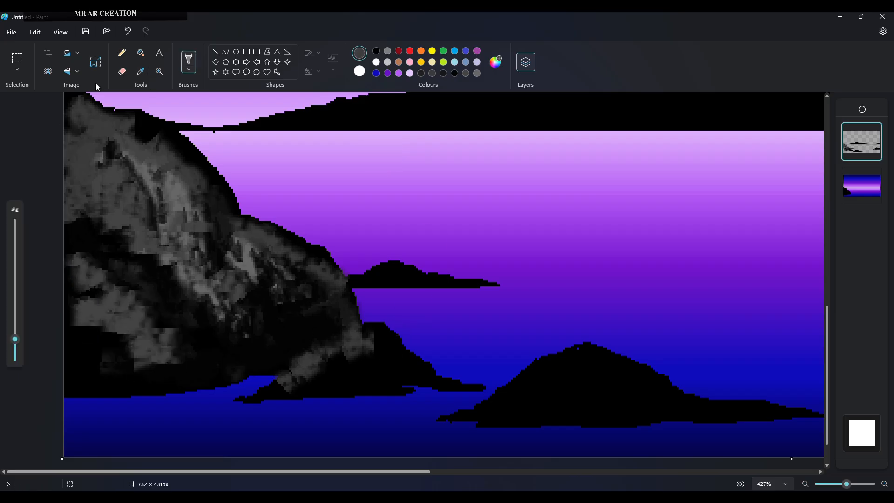
Paint grey texture on the small rock at the large rock's foot, adding highlights in a sampled lighter grey with a thinner brush.
{"action": "left_click_drag", "start_coordinate": [368, 362], "coordinate": [391, 363]}
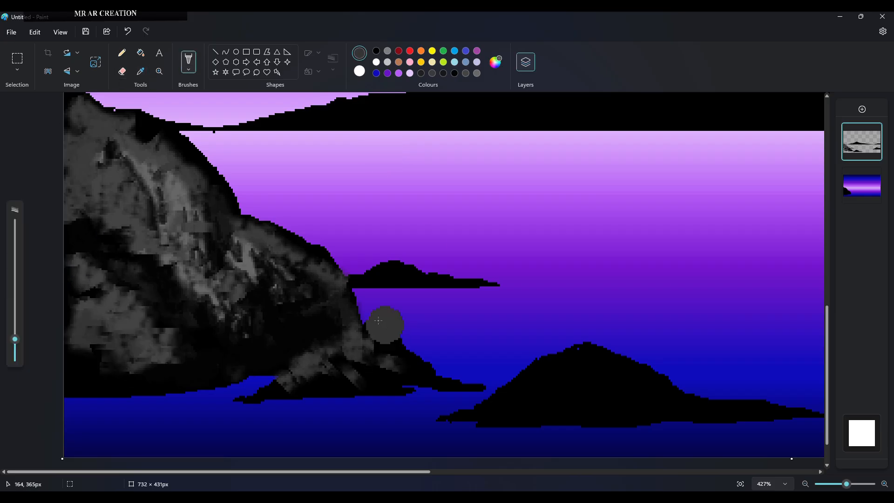
{"action": "left_click_drag", "start_coordinate": [15, 338], "coordinate": [15, 345]}
{"action": "mouse_move", "coordinate": [344, 373]}
{"action": "left_mouse_down"}
{"action": "mouse_move", "coordinate": [331, 375]}
{"action": "mouse_move", "coordinate": [374, 352]}
{"action": "mouse_move", "coordinate": [316, 369]}
{"action": "mouse_move", "coordinate": [406, 364]}
{"action": "mouse_move", "coordinate": [439, 379]}
{"action": "mouse_move", "coordinate": [375, 341]}
{"action": "mouse_move", "coordinate": [388, 363]}
{"action": "left_mouse_up"}
{"action": "left_click", "coordinate": [140, 71]}
{"action": "left_click", "coordinate": [189, 202]}
{"action": "left_click", "coordinate": [15, 353]}
{"action": "left_click", "coordinate": [14, 357]}
Sample a dark grey from the large rock and paint texture on the small islet and the middle rock's slope.
{"action": "left_click_drag", "start_coordinate": [380, 472], "coordinate": [426, 476]}
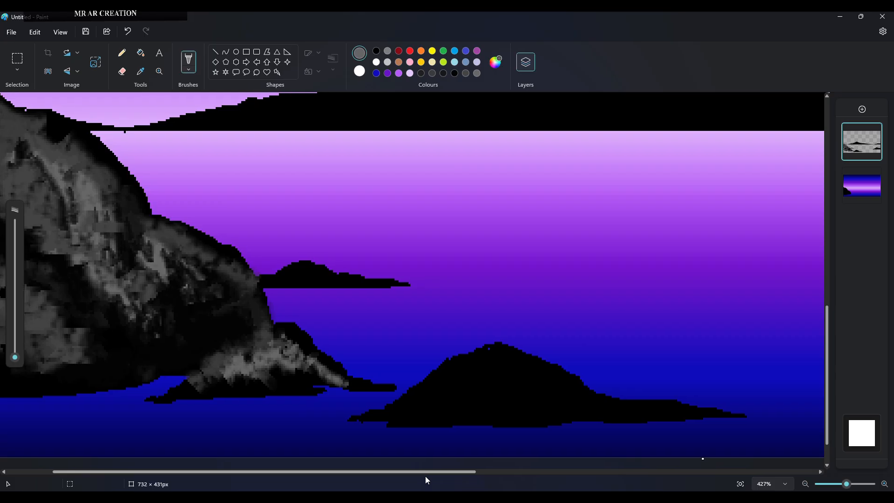
{"action": "left_click", "coordinate": [140, 71]}
{"action": "left_click", "coordinate": [137, 266]}
{"action": "mouse_move", "coordinate": [305, 271]}
{"action": "left_mouse_down"}
{"action": "mouse_move", "coordinate": [273, 278]}
{"action": "mouse_move", "coordinate": [329, 275]}
{"action": "left_mouse_up"}
{"action": "left_click_drag", "start_coordinate": [340, 277], "coordinate": [348, 277]}
{"action": "mouse_move", "coordinate": [465, 367]}
{"action": "left_mouse_down"}
{"action": "mouse_move", "coordinate": [426, 391]}
{"action": "mouse_move", "coordinate": [487, 367]}
{"action": "left_mouse_up"}
{"action": "left_click_drag", "start_coordinate": [425, 384], "coordinate": [379, 414]}
{"action": "left_click_drag", "start_coordinate": [391, 410], "coordinate": [488, 375]}
{"action": "mouse_move", "coordinate": [498, 360]}
{"action": "left_mouse_down"}
{"action": "mouse_move", "coordinate": [482, 360]}
{"action": "mouse_move", "coordinate": [531, 374]}
{"action": "mouse_move", "coordinate": [491, 371]}
{"action": "left_mouse_up"}
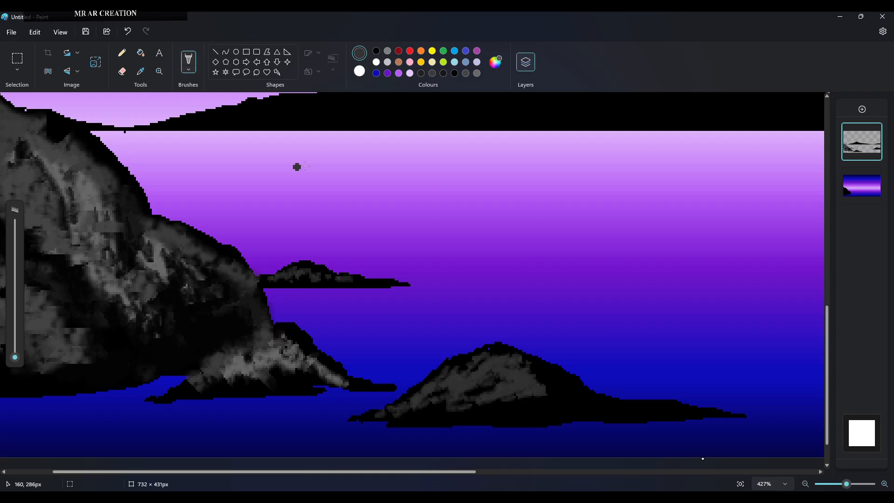
Mix a lighter and a darker custom grey and paint highlights and lower shading on the middle rock.
{"action": "left_click", "coordinate": [495, 62]}
{"action": "left_click", "coordinate": [413, 379]}
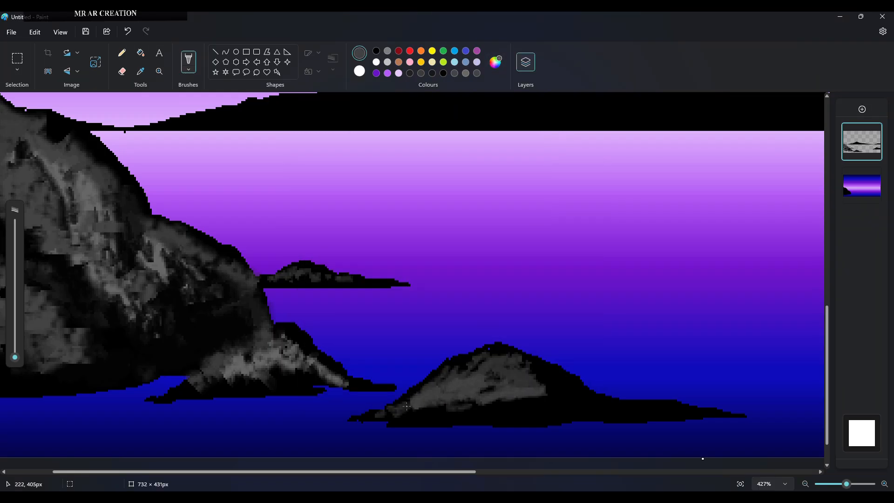
{"action": "left_click", "coordinate": [496, 62]}
{"action": "left_click", "coordinate": [406, 377]}
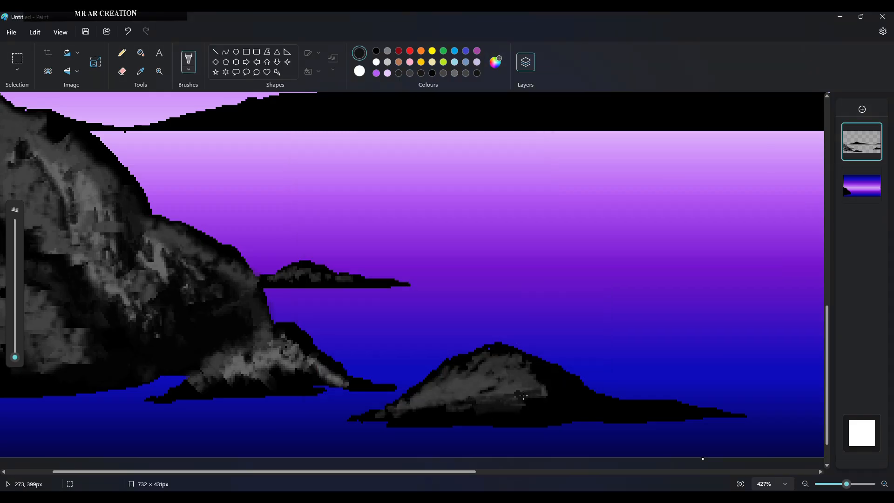
{"action": "mouse_move", "coordinate": [559, 413]}
{"action": "left_mouse_down"}
{"action": "mouse_move", "coordinate": [592, 408]}
{"action": "mouse_move", "coordinate": [540, 377]}
{"action": "mouse_move", "coordinate": [636, 411]}
{"action": "mouse_move", "coordinate": [490, 386]}
{"action": "mouse_move", "coordinate": [500, 386]}
{"action": "left_mouse_up"}
{"action": "left_click", "coordinate": [140, 71]}
{"action": "left_click", "coordinate": [569, 385]}
Mix custom dark greys and brush a base texture across the black island near the canvas's right edge.
{"action": "scroll", "coordinate": [584, 355], "scroll_direction": "down", "scroll_amount": 2}
{"action": "left_click_drag", "start_coordinate": [384, 471], "coordinate": [726, 454]}
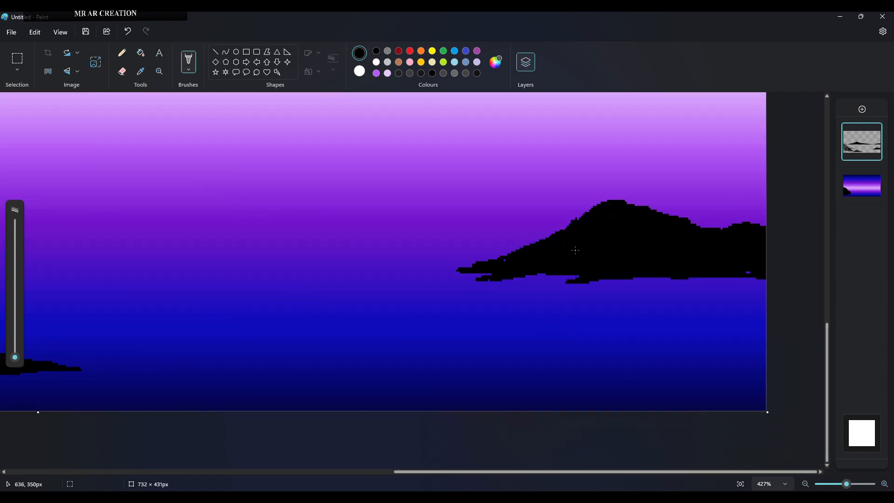
{"action": "left_click", "coordinate": [495, 62]}
{"action": "left_click", "coordinate": [378, 377]}
{"action": "left_click", "coordinate": [496, 62]}
{"action": "left_click", "coordinate": [379, 375]}
{"action": "mouse_move", "coordinate": [522, 258]}
{"action": "left_mouse_down"}
{"action": "mouse_move", "coordinate": [599, 232]}
{"action": "mouse_move", "coordinate": [633, 237]}
{"action": "mouse_move", "coordinate": [647, 218]}
{"action": "mouse_move", "coordinate": [639, 252]}
{"action": "mouse_move", "coordinate": [761, 242]}
{"action": "left_mouse_up"}
{"action": "left_click", "coordinate": [496, 63]}
{"action": "left_click", "coordinate": [375, 375]}
{"action": "mouse_move", "coordinate": [598, 225]}
{"action": "left_mouse_down"}
{"action": "mouse_move", "coordinate": [626, 213]}
{"action": "mouse_move", "coordinate": [745, 237]}
{"action": "mouse_move", "coordinate": [580, 242]}
{"action": "mouse_move", "coordinate": [521, 256]}
{"action": "left_mouse_up"}
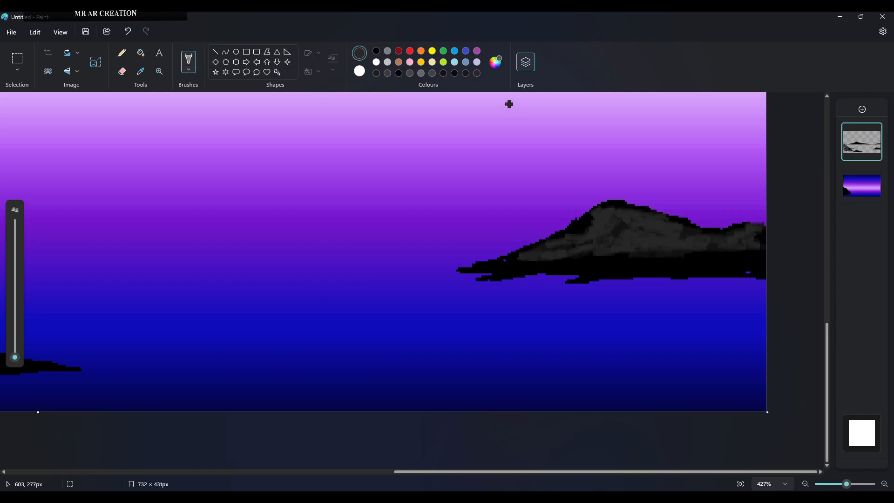
Mix a lighter custom grey and paint highlights around the right-hand island's peak.
{"action": "left_click", "coordinate": [495, 62]}
{"action": "left_click", "coordinate": [472, 227]}
{"action": "left_click", "coordinate": [431, 376]}
{"action": "mouse_move", "coordinate": [613, 213]}
{"action": "left_mouse_down"}
{"action": "mouse_move", "coordinate": [640, 223]}
{"action": "mouse_move", "coordinate": [651, 242]}
{"action": "left_mouse_up"}
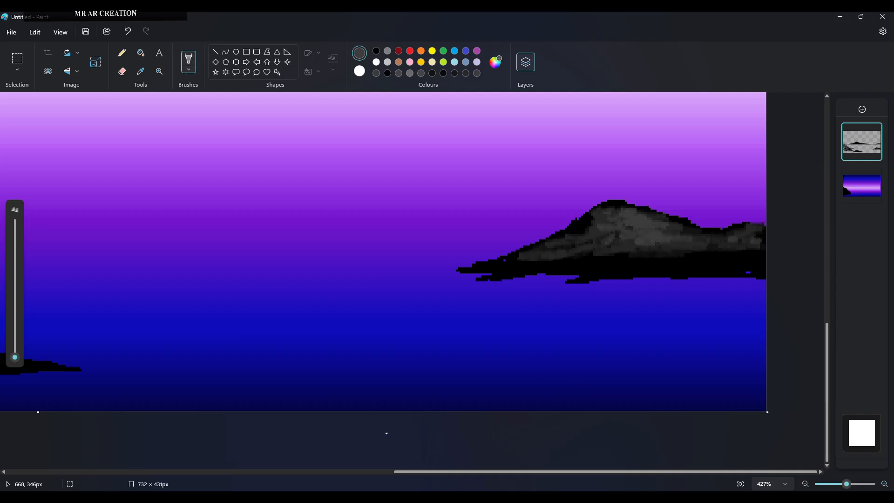
Mix a darker custom tone and shade the base and shoreline of the right-hand island.
{"action": "left_click", "coordinate": [495, 62]}
{"action": "left_click_drag", "start_coordinate": [473, 227], "coordinate": [474, 258]}
{"action": "left_click", "coordinate": [430, 377]}
{"action": "left_click_drag", "start_coordinate": [558, 265], "coordinate": [586, 274]}
{"action": "left_click_drag", "start_coordinate": [498, 266], "coordinate": [587, 249]}
{"action": "left_click", "coordinate": [542, 259]}
{"action": "scroll", "coordinate": [243, 151], "scroll_direction": "down", "scroll_amount": 5}
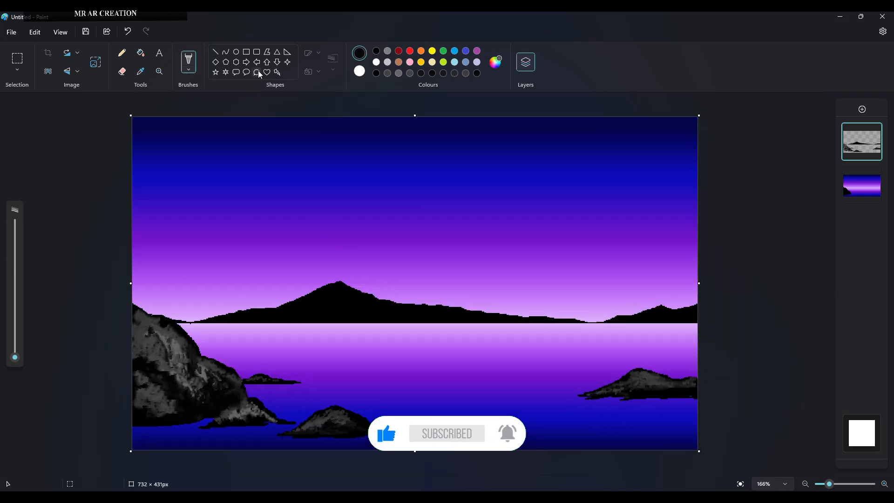
Mix a near-black custom colour and, with a larger brush, shade the large rock's slopes and the adjacent small rock's base.
{"action": "left_click", "coordinate": [495, 65]}
{"action": "left_click", "coordinate": [473, 252]}
{"action": "left_click", "coordinate": [414, 377]}
{"action": "left_click", "coordinate": [15, 345]}
{"action": "scroll", "coordinate": [142, 387], "scroll_direction": "up", "scroll_amount": 1}
{"action": "mouse_move", "coordinate": [75, 400]}
{"action": "left_mouse_down"}
{"action": "mouse_move", "coordinate": [98, 425]}
{"action": "mouse_move", "coordinate": [91, 407]}
{"action": "mouse_move", "coordinate": [100, 431]}
{"action": "mouse_move", "coordinate": [71, 398]}
{"action": "left_mouse_up"}
{"action": "left_click", "coordinate": [75, 393]}
{"action": "left_click", "coordinate": [70, 346]}
{"action": "mouse_move", "coordinate": [85, 359]}
{"action": "left_mouse_down"}
{"action": "mouse_move", "coordinate": [124, 394]}
{"action": "mouse_move", "coordinate": [116, 362]}
{"action": "mouse_move", "coordinate": [142, 383]}
{"action": "mouse_move", "coordinate": [77, 311]}
{"action": "mouse_move", "coordinate": [127, 360]}
{"action": "mouse_move", "coordinate": [108, 369]}
{"action": "mouse_move", "coordinate": [105, 355]}
{"action": "mouse_move", "coordinate": [80, 355]}
{"action": "left_mouse_up"}
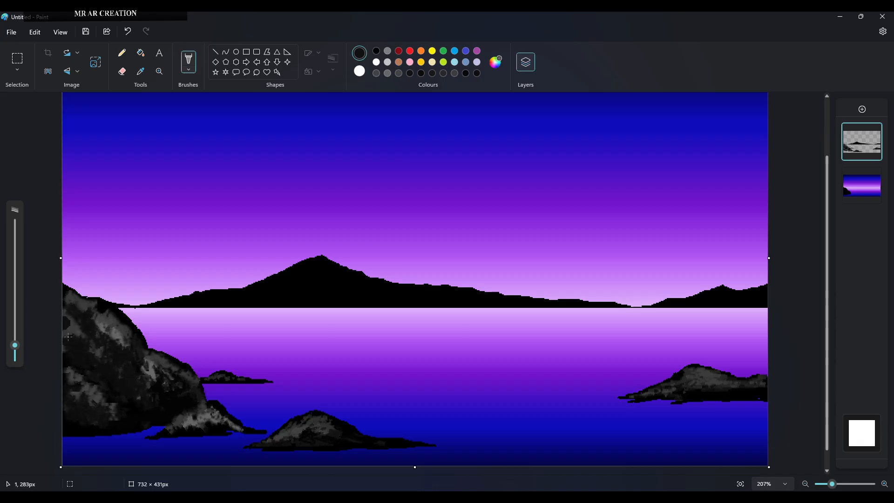
{"action": "left_click_drag", "start_coordinate": [95, 399], "coordinate": [78, 391]}
{"action": "left_click_drag", "start_coordinate": [181, 420], "coordinate": [165, 426]}
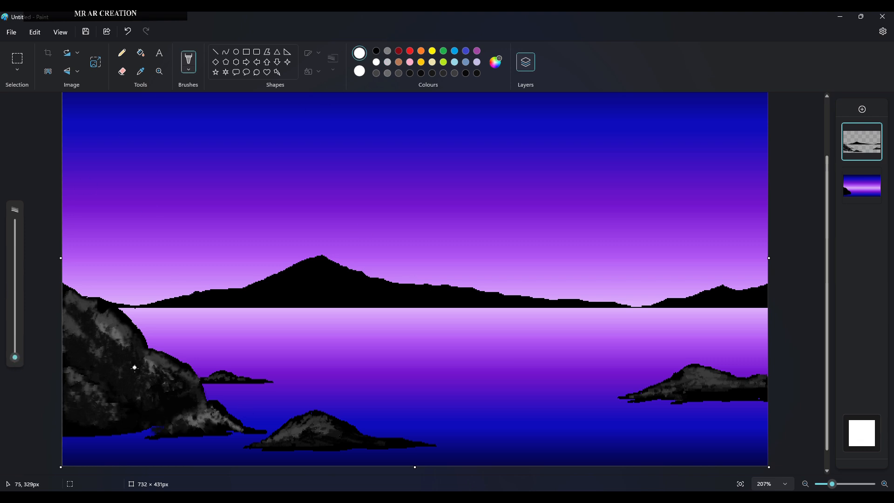
Undo the stray strokes and add a thin white highlight along the small rock's ridge, breaking it up with sampled black.
{"action": "key", "text": "ctrl+z"}
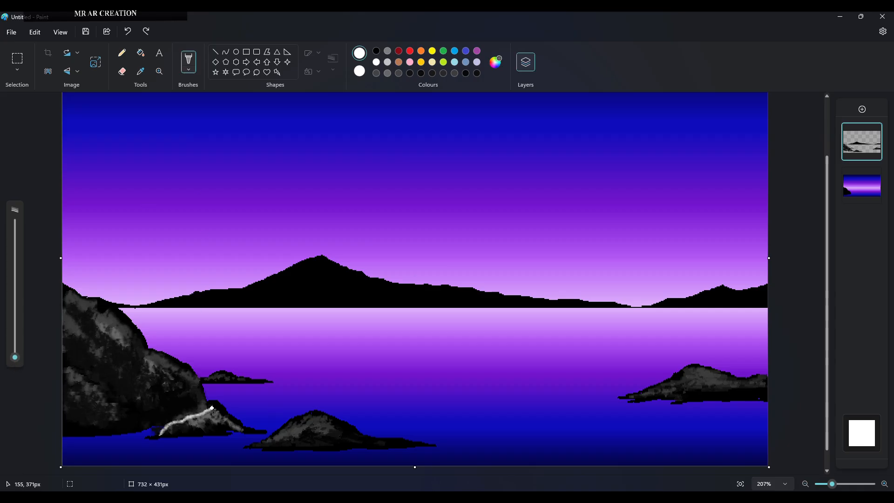
{"action": "key", "text": "ctrl+z"}
{"action": "left_click", "coordinate": [140, 72]}
{"action": "left_click", "coordinate": [159, 433]}
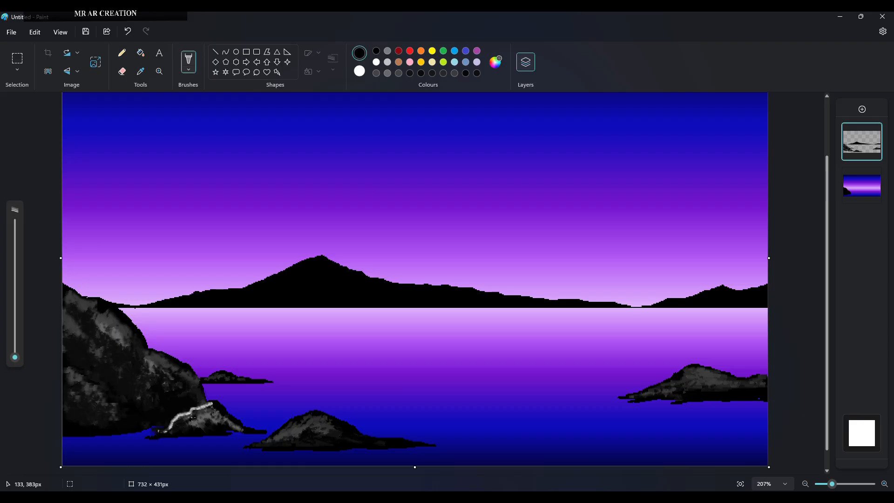
Draw thin white highlight lines on the large rock's slopes and the middle rock's crest with the Pencil.
{"action": "left_click", "coordinate": [122, 53]}
{"action": "left_click", "coordinate": [18, 363]}
{"action": "key", "text": "ctrl+z"}
{"action": "scroll", "coordinate": [126, 399], "scroll_direction": "up", "scroll_amount": 3}
{"action": "left_click_drag", "start_coordinate": [130, 402], "coordinate": [139, 444]}
{"action": "scroll", "coordinate": [135, 419], "scroll_direction": "down", "scroll_amount": 4}
{"action": "left_click_drag", "start_coordinate": [105, 369], "coordinate": [114, 384]}
Sample black and brush soft shadows beside the white lines on the large and middle rocks.
{"action": "left_click", "coordinate": [140, 70]}
{"action": "left_click", "coordinate": [135, 319]}
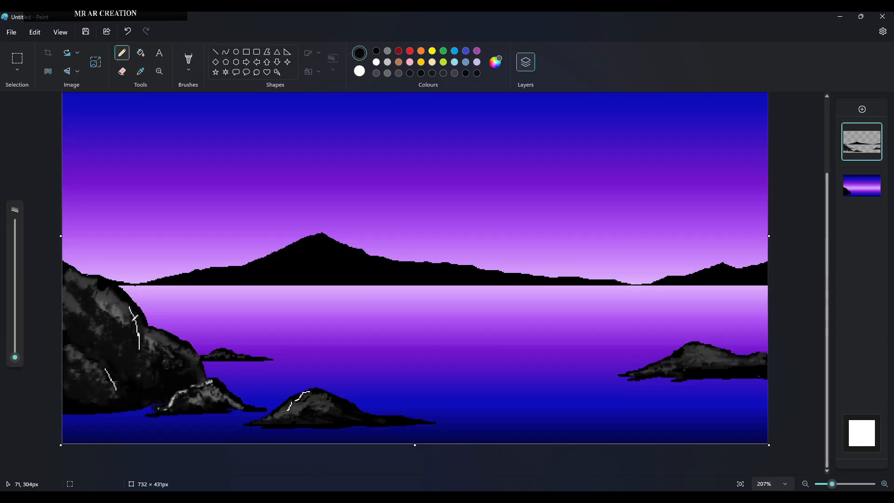
{"action": "left_click", "coordinate": [18, 351]}
{"action": "left_click", "coordinate": [187, 63]}
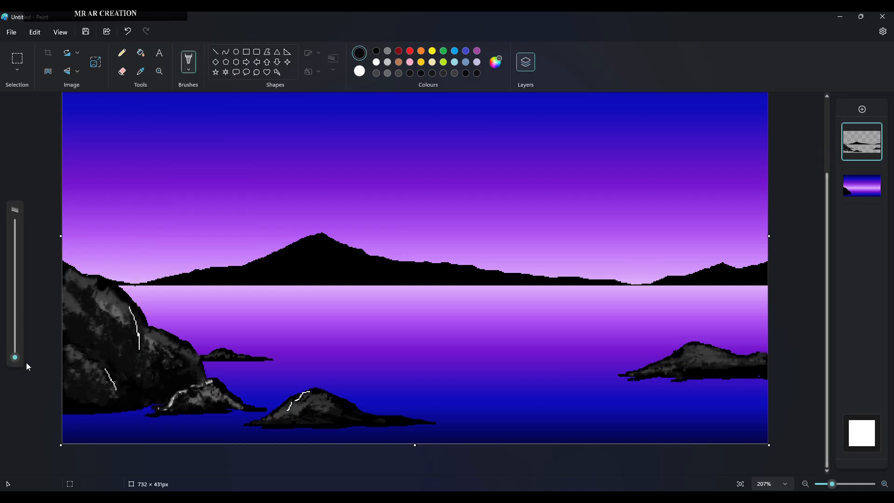
{"action": "left_click_drag", "start_coordinate": [17, 344], "coordinate": [15, 335]}
{"action": "left_click_drag", "start_coordinate": [129, 324], "coordinate": [128, 351]}
{"action": "left_click_drag", "start_coordinate": [108, 381], "coordinate": [99, 376]}
{"action": "mouse_move", "coordinate": [289, 408]}
{"action": "left_mouse_down"}
{"action": "mouse_move", "coordinate": [330, 409]}
{"action": "mouse_move", "coordinate": [297, 407]}
{"action": "mouse_move", "coordinate": [299, 397]}
{"action": "mouse_move", "coordinate": [313, 410]}
{"action": "mouse_move", "coordinate": [323, 392]}
{"action": "left_mouse_up"}
Pencil a white highlight on the right-hand island's peak and brush black shading around it.
{"action": "left_click", "coordinate": [122, 52]}
{"action": "left_click_drag", "start_coordinate": [15, 352], "coordinate": [15, 357]}
{"action": "left_click_drag", "start_coordinate": [697, 341], "coordinate": [684, 349]}
{"action": "left_click", "coordinate": [188, 57]}
{"action": "left_click", "coordinate": [377, 51]}
{"action": "left_click_drag", "start_coordinate": [740, 359], "coordinate": [674, 363]}
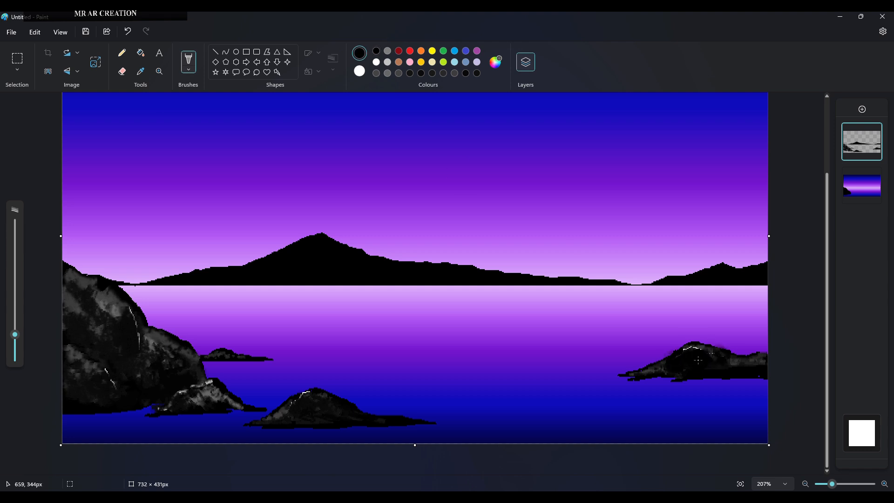
{"action": "left_click", "coordinate": [15, 349]}
{"action": "scroll", "coordinate": [719, 295], "scroll_direction": "down", "scroll_amount": 1}
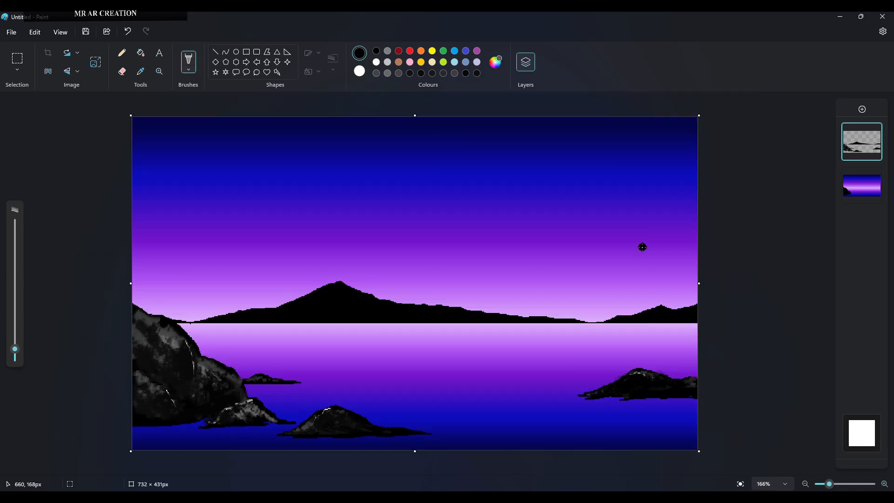
Draw a solid white circle as the moon in the sky above the right end of the horizon.
{"action": "left_click", "coordinate": [126, 55]}
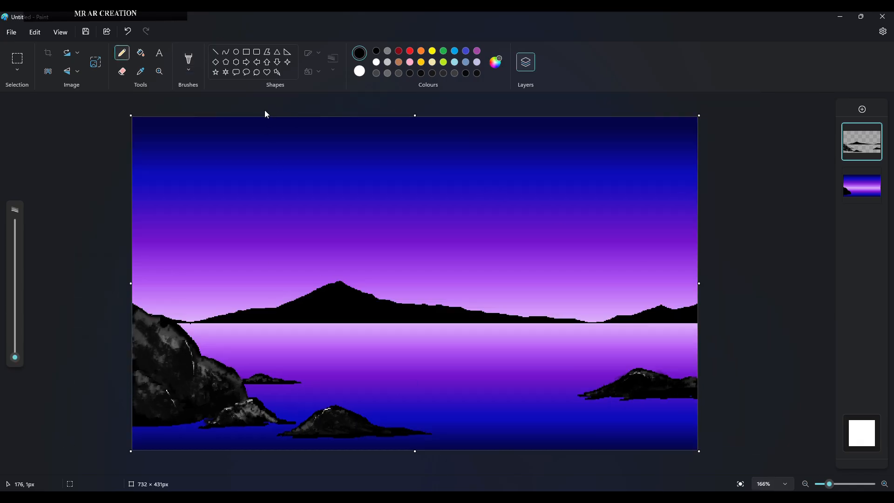
{"action": "left_click", "coordinate": [238, 53]}
{"action": "mouse_move", "coordinate": [550, 234]}
{"action": "left_mouse_down"}
{"action": "mouse_move", "coordinate": [605, 285]}
{"action": "mouse_move", "coordinate": [602, 279]}
{"action": "left_mouse_up"}
{"action": "mouse_move", "coordinate": [563, 251]}
{"action": "left_mouse_down"}
{"action": "mouse_move", "coordinate": [576, 266]}
{"action": "mouse_move", "coordinate": [570, 262]}
{"action": "left_mouse_up"}
{"action": "left_click", "coordinate": [376, 62]}
{"action": "left_click", "coordinate": [314, 72]}
{"action": "left_click", "coordinate": [325, 103]}
{"action": "left_click", "coordinate": [608, 174]}
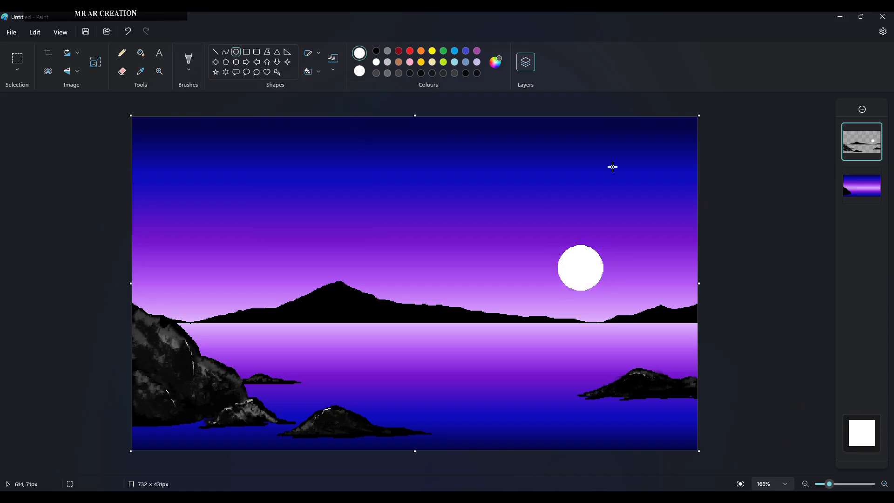
Sample the light purple of the lower sky and brush blotches over the moon.
{"action": "scroll", "coordinate": [568, 294], "scroll_direction": "up", "scroll_amount": 2}
{"action": "scroll", "coordinate": [615, 290], "scroll_direction": "up", "scroll_amount": 4}
{"action": "left_click", "coordinate": [140, 71]}
{"action": "left_click", "coordinate": [709, 435]}
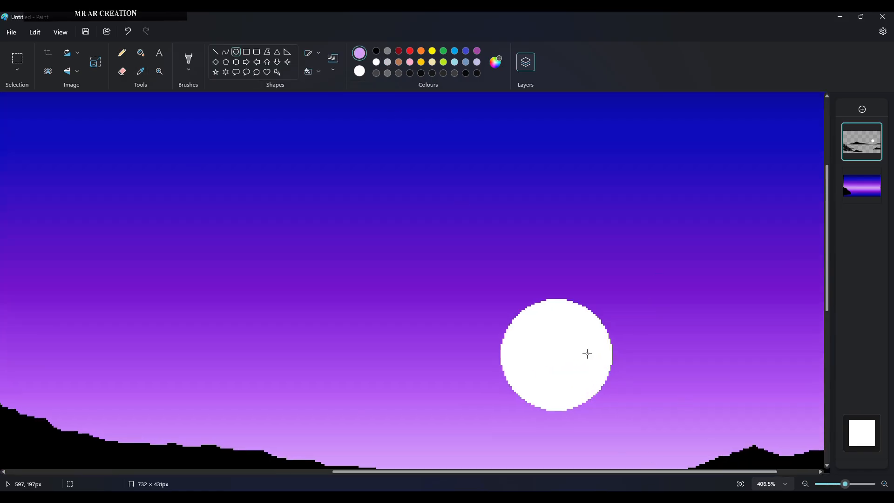
{"action": "left_click", "coordinate": [188, 62]}
{"action": "mouse_move", "coordinate": [512, 347]}
{"action": "left_mouse_down"}
{"action": "mouse_move", "coordinate": [547, 359]}
{"action": "mouse_move", "coordinate": [595, 364]}
{"action": "mouse_move", "coordinate": [545, 389]}
{"action": "mouse_move", "coordinate": [570, 387]}
{"action": "mouse_move", "coordinate": [528, 351]}
{"action": "mouse_move", "coordinate": [594, 347]}
{"action": "mouse_move", "coordinate": [560, 358]}
{"action": "mouse_move", "coordinate": [532, 341]}
{"action": "mouse_move", "coordinate": [547, 362]}
{"action": "mouse_move", "coordinate": [588, 355]}
{"action": "mouse_move", "coordinate": [545, 362]}
{"action": "mouse_move", "coordinate": [572, 339]}
{"action": "mouse_move", "coordinate": [539, 322]}
{"action": "mouse_move", "coordinate": [560, 324]}
{"action": "mouse_move", "coordinate": [578, 358]}
{"action": "mouse_move", "coordinate": [565, 378]}
{"action": "mouse_move", "coordinate": [520, 367]}
{"action": "mouse_move", "coordinate": [590, 371]}
{"action": "left_mouse_up"}
Refine the moon's crater texture with further colours, including custom near-white tones that soften the blotches.
{"action": "left_click", "coordinate": [387, 61]}
{"action": "left_click", "coordinate": [140, 71]}
{"action": "left_click", "coordinate": [535, 253]}
{"action": "left_click", "coordinate": [477, 62]}
{"action": "left_click", "coordinate": [495, 62]}
{"action": "left_click_drag", "start_coordinate": [472, 163], "coordinate": [479, 138]}
{"action": "left_click", "coordinate": [378, 378]}
{"action": "mouse_move", "coordinate": [535, 350]}
{"action": "left_mouse_down"}
{"action": "mouse_move", "coordinate": [563, 354]}
{"action": "mouse_move", "coordinate": [576, 375]}
{"action": "mouse_move", "coordinate": [587, 328]}
{"action": "mouse_move", "coordinate": [553, 329]}
{"action": "mouse_move", "coordinate": [556, 347]}
{"action": "mouse_move", "coordinate": [535, 382]}
{"action": "mouse_move", "coordinate": [533, 354]}
{"action": "mouse_move", "coordinate": [528, 364]}
{"action": "mouse_move", "coordinate": [524, 357]}
{"action": "mouse_move", "coordinate": [527, 380]}
{"action": "mouse_move", "coordinate": [573, 390]}
{"action": "mouse_move", "coordinate": [590, 357]}
{"action": "mouse_move", "coordinate": [528, 329]}
{"action": "mouse_move", "coordinate": [566, 357]}
{"action": "mouse_move", "coordinate": [565, 387]}
{"action": "mouse_move", "coordinate": [569, 330]}
{"action": "mouse_move", "coordinate": [552, 324]}
{"action": "mouse_move", "coordinate": [583, 330]}
{"action": "mouse_move", "coordinate": [601, 364]}
{"action": "mouse_move", "coordinate": [532, 362]}
{"action": "mouse_move", "coordinate": [547, 400]}
{"action": "left_mouse_up"}
{"action": "left_click", "coordinate": [494, 65]}
{"action": "left_click", "coordinate": [379, 375]}
{"action": "scroll", "coordinate": [569, 383], "scroll_direction": "down", "scroll_amount": 5}
Sample the darkest navy of the water and pencil thin horizontal ripples beneath the middle rock.
{"action": "left_click", "coordinate": [122, 53]}
{"action": "left_click", "coordinate": [140, 71]}
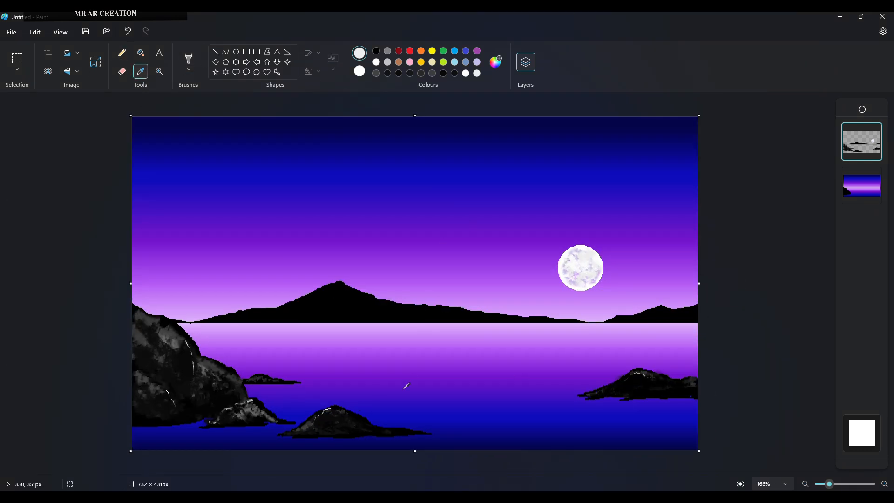
{"action": "left_click", "coordinate": [370, 448]}
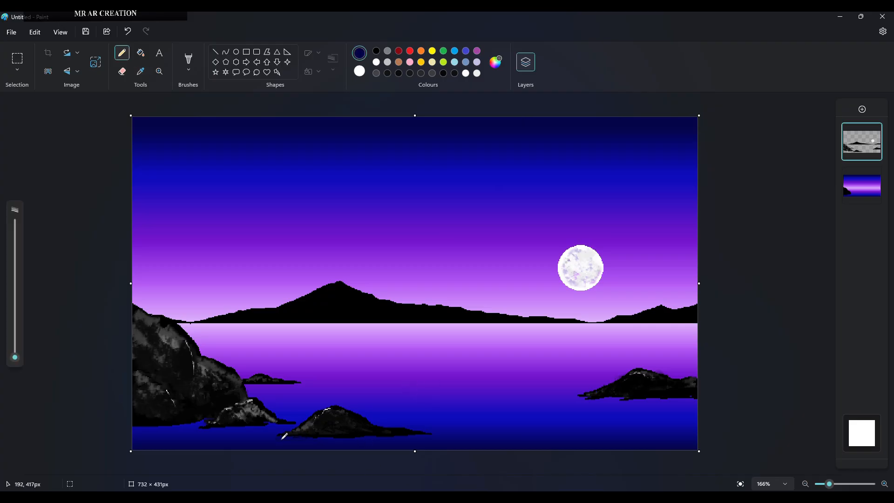
{"action": "scroll", "coordinate": [391, 434], "scroll_direction": "up", "scroll_amount": 4}
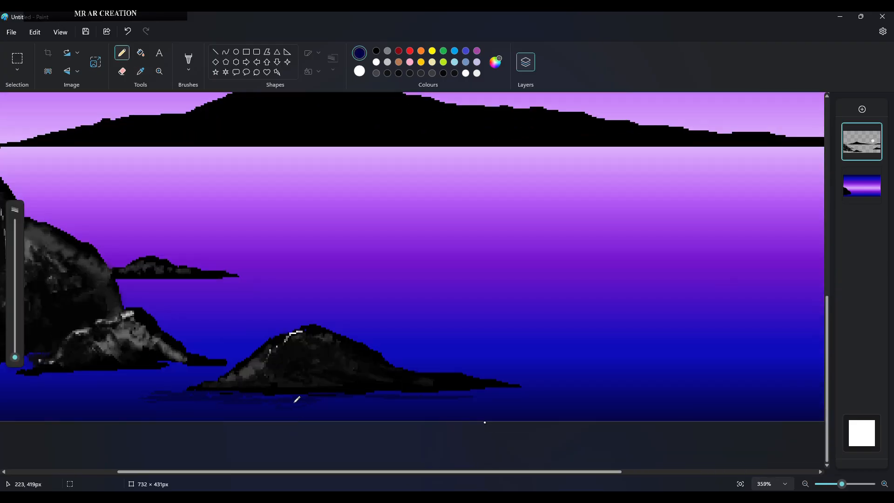
On the background layer, draw navy ripples along the large rock's base and in the water below the small islet.
{"action": "left_click", "coordinate": [862, 186]}
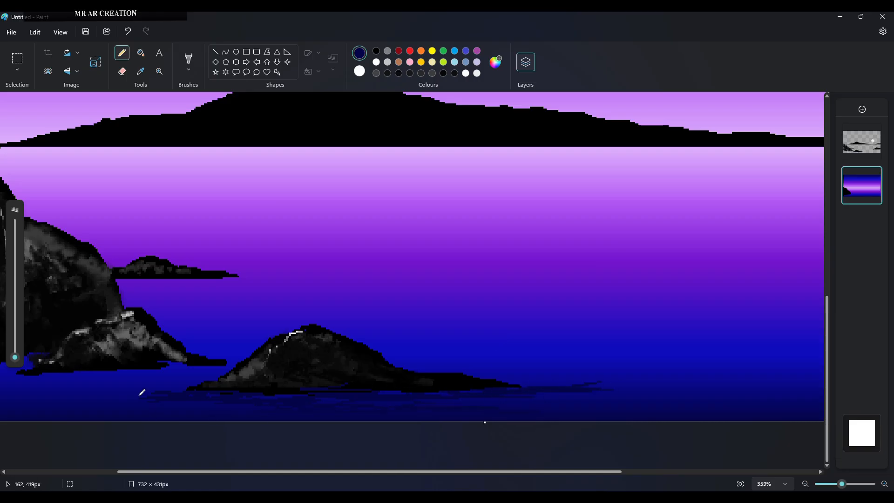
{"action": "scroll", "coordinate": [153, 436], "scroll_direction": "left", "scroll_amount": 3}
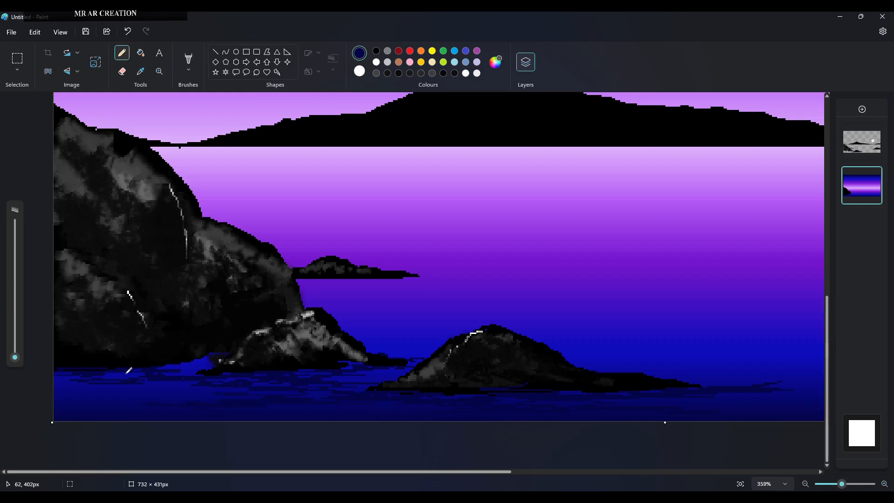
{"action": "scroll", "coordinate": [316, 469], "scroll_direction": "right", "scroll_amount": 2}
{"action": "mouse_move", "coordinate": [244, 282]}
{"action": "left_mouse_down"}
{"action": "mouse_move", "coordinate": [275, 286]}
{"action": "mouse_move", "coordinate": [254, 283]}
{"action": "left_mouse_up"}
{"action": "mouse_move", "coordinate": [322, 279]}
{"action": "left_mouse_down"}
{"action": "mouse_move", "coordinate": [249, 294]}
{"action": "mouse_move", "coordinate": [352, 299]}
{"action": "mouse_move", "coordinate": [311, 327]}
{"action": "mouse_move", "coordinate": [357, 333]}
{"action": "mouse_move", "coordinate": [326, 355]}
{"action": "left_mouse_up"}
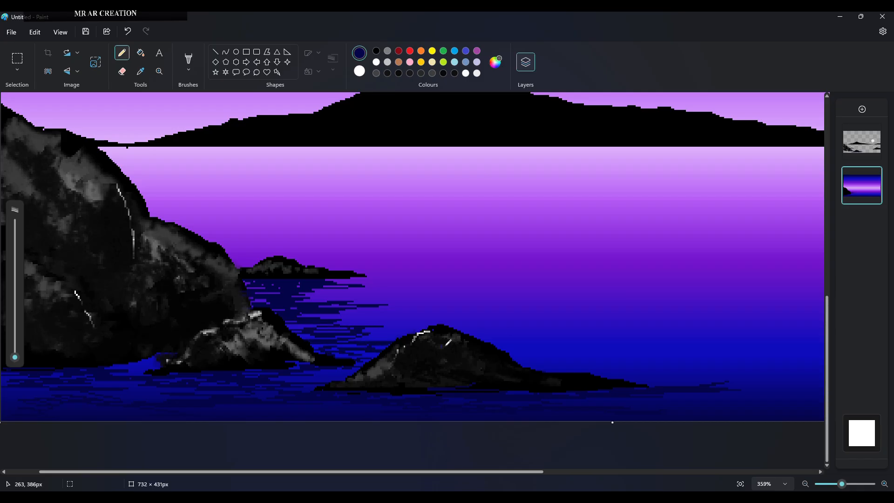
{"action": "left_click_drag", "start_coordinate": [427, 314], "coordinate": [412, 322]}
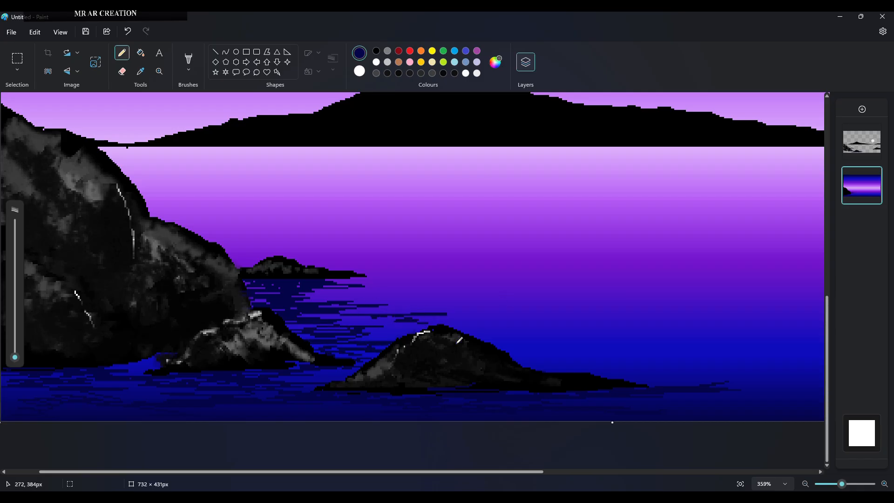
{"action": "scroll", "coordinate": [283, 163], "scroll_direction": "up", "scroll_amount": 2}
{"action": "left_click", "coordinate": [140, 71]}
{"action": "left_click", "coordinate": [347, 365]}
{"action": "left_click_drag", "start_coordinate": [241, 263], "coordinate": [218, 262]}
{"action": "key", "text": "ctrl+z"}
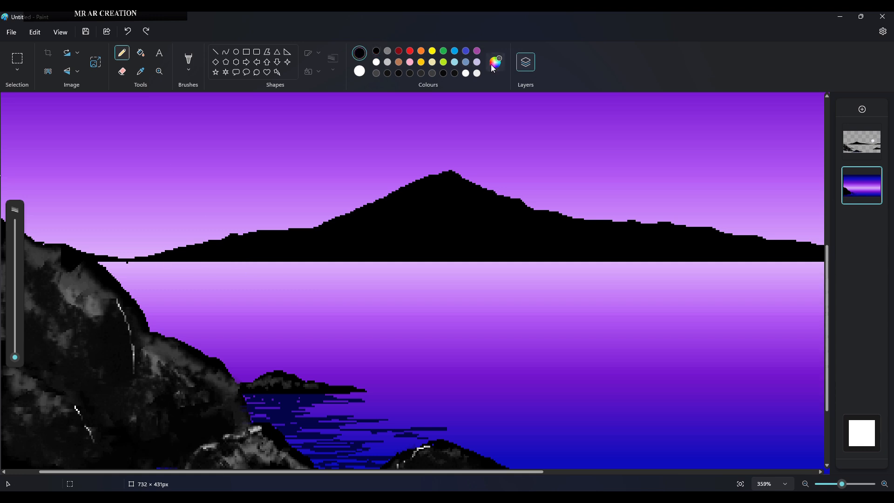
Try to pencil ripples in a custom near-black purple along the waterline beneath the mountains, and undo them.
{"action": "left_click", "coordinate": [493, 68]}
{"action": "left_click", "coordinate": [399, 146]}
{"action": "left_click_drag", "start_coordinate": [472, 255], "coordinate": [472, 241]}
{"action": "left_click", "coordinate": [377, 377]}
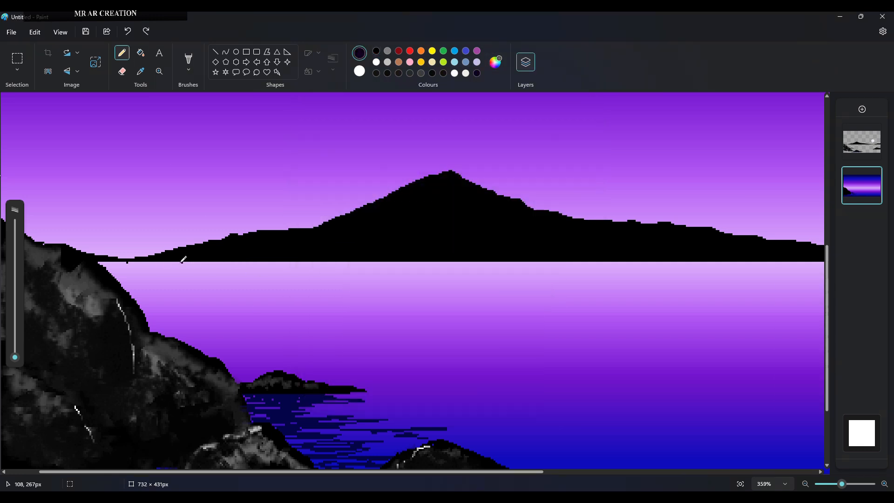
{"action": "left_click_drag", "start_coordinate": [224, 261], "coordinate": [261, 264]}
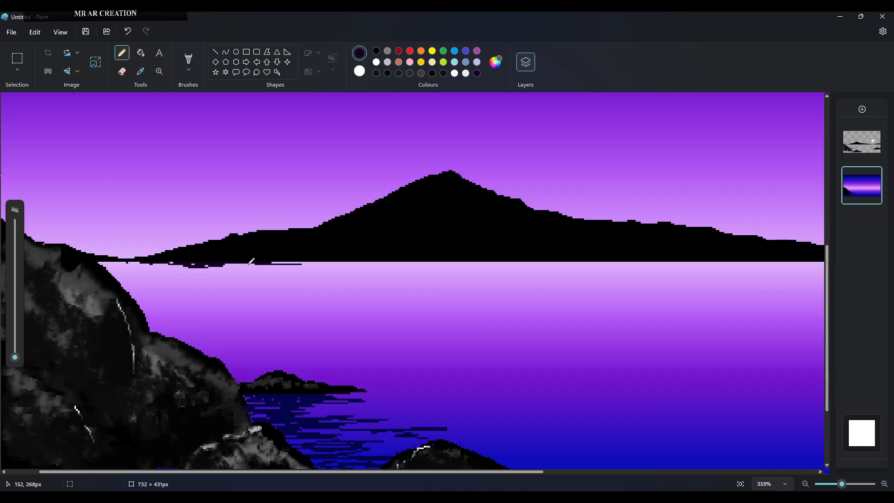
{"action": "left_click_drag", "start_coordinate": [320, 262], "coordinate": [362, 263]}
{"action": "scroll", "coordinate": [372, 287], "scroll_direction": "down", "scroll_amount": 5}
{"action": "key", "text": "ctrl+z"}
{"action": "key", "text": "ctrl+z"}
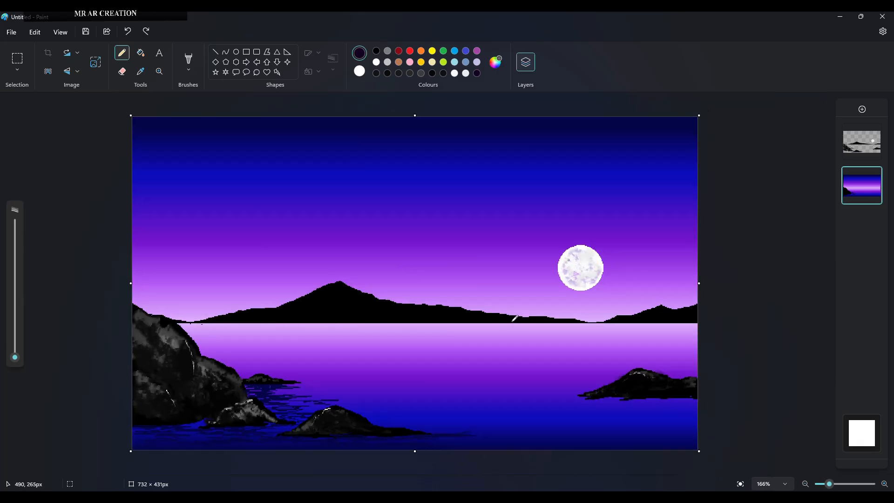
{"action": "key", "text": "ctrl+z"}
{"action": "left_click", "coordinate": [16, 58]}
{"action": "left_click_drag", "start_coordinate": [139, 213], "coordinate": [706, 323]}
{"action": "right_click", "coordinate": [425, 257]}
{"action": "right_click", "coordinate": [473, 288]}
{"action": "left_click", "coordinate": [507, 112]}
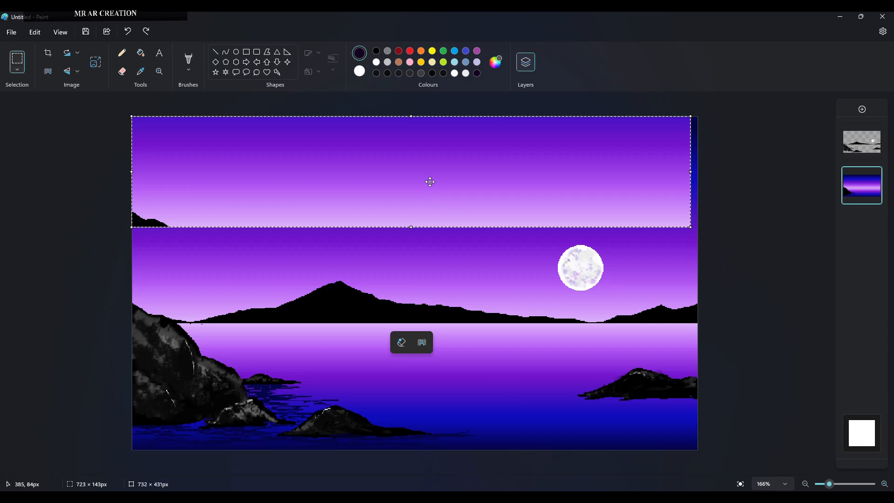
{"action": "left_click_drag", "start_coordinate": [434, 186], "coordinate": [443, 226]}
{"action": "key", "text": "Delete"}
On the top layer, select the band above the horizon containing the mountains and moon and copy it.
{"action": "left_click", "coordinate": [853, 142]}
{"action": "left_click_drag", "start_coordinate": [136, 227], "coordinate": [741, 323]}
{"action": "right_click", "coordinate": [527, 282]}
{"action": "left_click", "coordinate": [571, 91]}
{"action": "right_click", "coordinate": [498, 263]}
{"action": "left_click", "coordinate": [522, 301]}
{"action": "left_click_drag", "start_coordinate": [391, 166], "coordinate": [439, 368]}
{"action": "right_click", "coordinate": [396, 277]}
{"action": "left_click", "coordinate": [543, 239]}
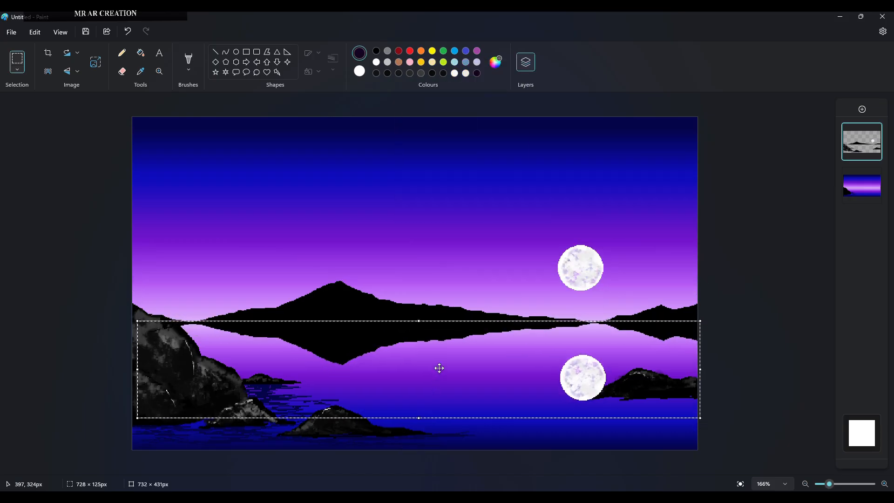
{"action": "left_click", "coordinate": [419, 282]}
{"action": "key", "text": "ctrl+z"}
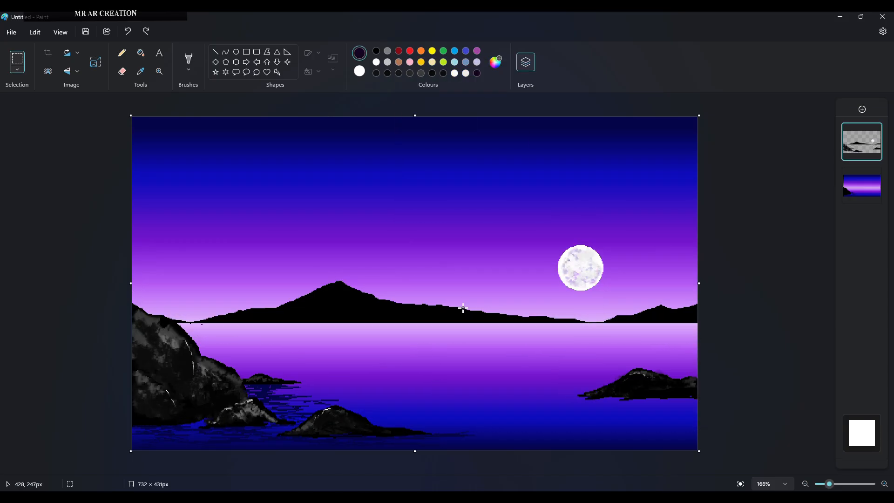
Paste the copied mountains and moon, flip them vertically, place them against the horizon as a reflection and squash their height.
{"action": "key", "text": "ctrl+v"}
{"action": "right_click", "coordinate": [403, 173]}
{"action": "mouse_move", "coordinate": [473, 349]}
{"action": "left_click", "coordinate": [567, 352]}
{"action": "left_click_drag", "start_coordinate": [403, 152], "coordinate": [405, 356]}
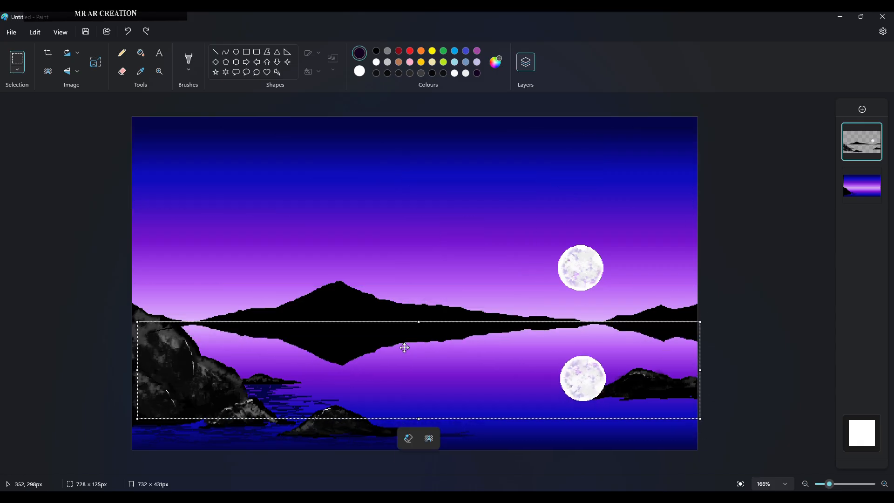
{"action": "left_click_drag", "start_coordinate": [419, 417], "coordinate": [454, 384]}
{"action": "left_click", "coordinate": [541, 243]}
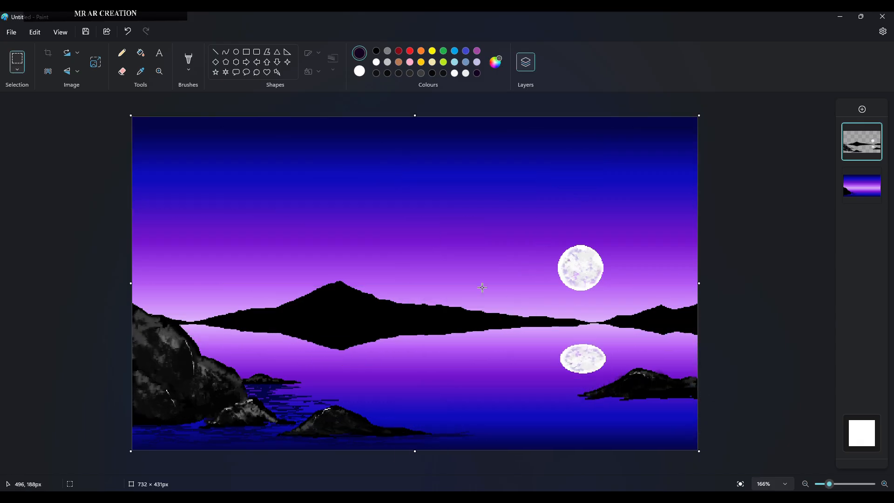
Sample a purple from the sky and darken it into a custom deep purple for the pencil.
{"action": "left_click", "coordinate": [143, 74]}
{"action": "left_click", "coordinate": [399, 268]}
{"action": "left_click", "coordinate": [143, 74]}
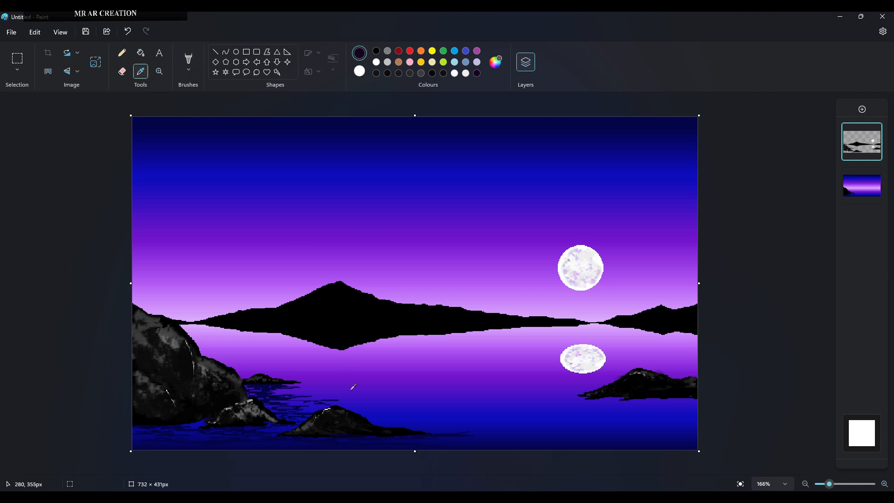
{"action": "left_click", "coordinate": [135, 234]}
{"action": "scroll", "coordinate": [178, 316], "scroll_direction": "up", "scroll_amount": 2}
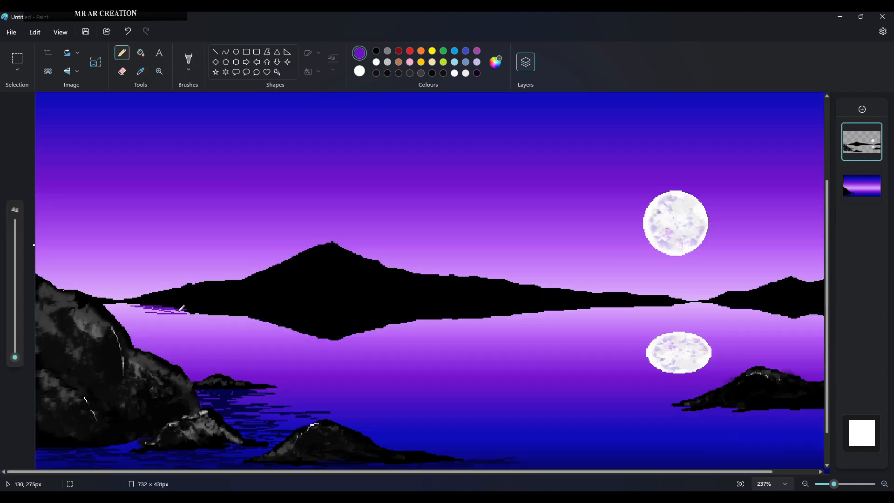
{"action": "left_click", "coordinate": [495, 62]}
{"action": "left_click", "coordinate": [377, 375]}
Pencil short horizontal dark purple ripples along the lower edge of the mountain reflections, across to the canvas's far side.
{"action": "left_click_drag", "start_coordinate": [170, 307], "coordinate": [251, 322]}
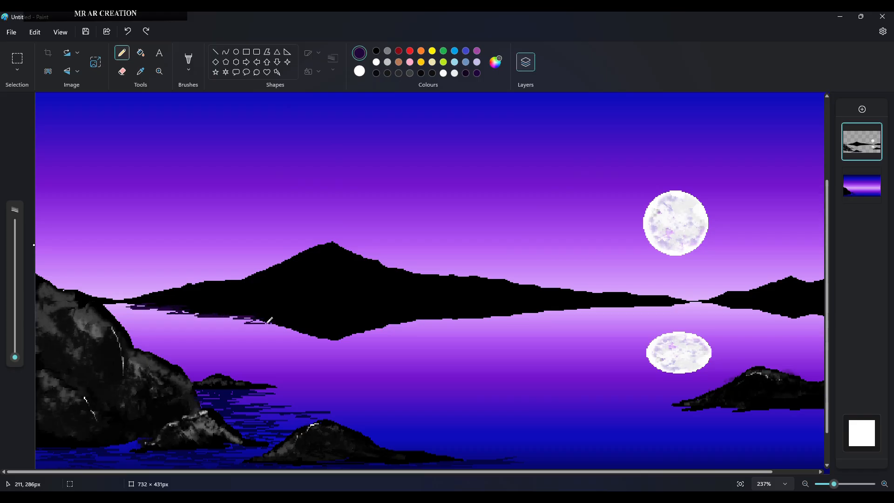
{"action": "left_click_drag", "start_coordinate": [358, 332], "coordinate": [420, 319]}
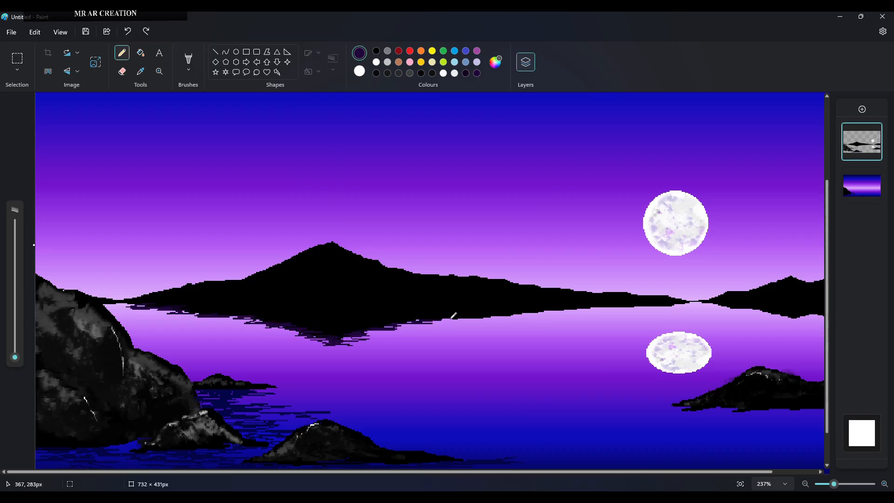
{"action": "left_click", "coordinate": [695, 303]}
{"action": "left_click_drag", "start_coordinate": [397, 472], "coordinate": [445, 467]}
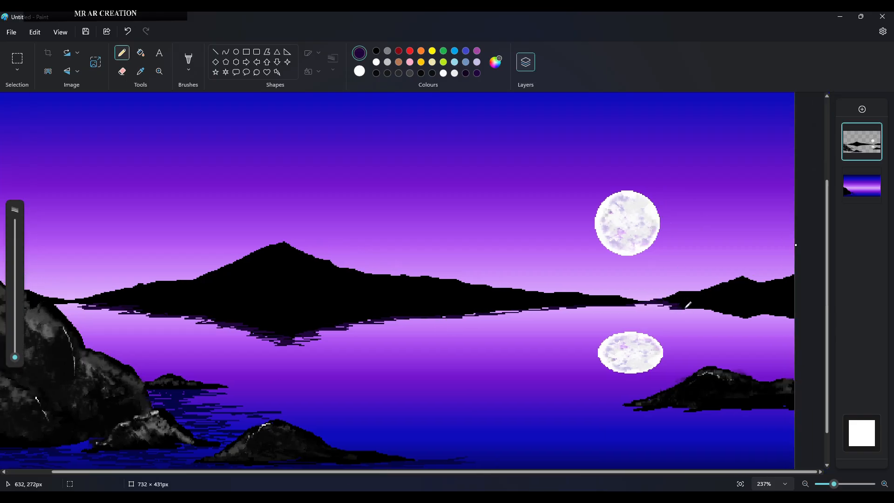
{"action": "scroll", "coordinate": [745, 341], "scroll_direction": "up", "scroll_amount": 1}
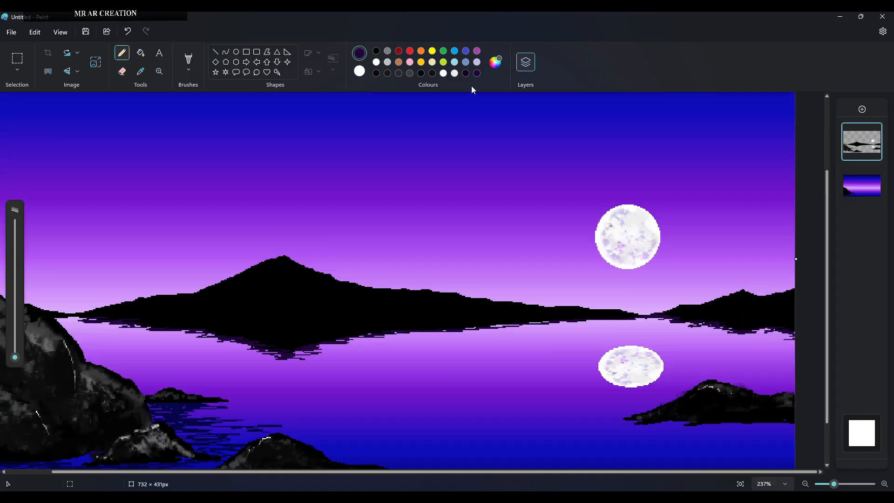
Mix a custom dark grey and draw a straight line along the horizon between the mountains and their reflections.
{"action": "left_click", "coordinate": [495, 62]}
{"action": "mouse_move", "coordinate": [475, 248]}
{"action": "left_mouse_down"}
{"action": "mouse_move", "coordinate": [473, 257]}
{"action": "mouse_move", "coordinate": [481, 232]}
{"action": "left_mouse_up"}
{"action": "left_click", "coordinate": [378, 377]}
{"action": "left_click", "coordinate": [500, 67]}
{"action": "left_click", "coordinate": [379, 376]}
{"action": "left_click", "coordinate": [215, 52]}
{"action": "left_click_drag", "start_coordinate": [52, 313], "coordinate": [814, 313]}
Fill the mountain reflections below the horizon line with dark grey and deepen it to a custom near-black grey.
{"action": "left_click", "coordinate": [141, 53]}
{"action": "left_click", "coordinate": [279, 329]}
{"action": "left_click", "coordinate": [736, 320]}
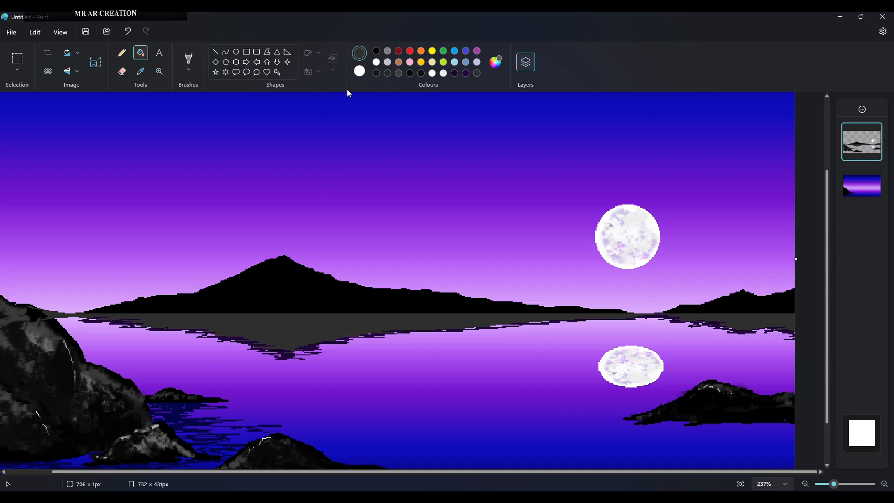
{"action": "left_click", "coordinate": [496, 66]}
{"action": "left_click_drag", "start_coordinate": [473, 235], "coordinate": [472, 255]}
{"action": "left_click", "coordinate": [378, 375]}
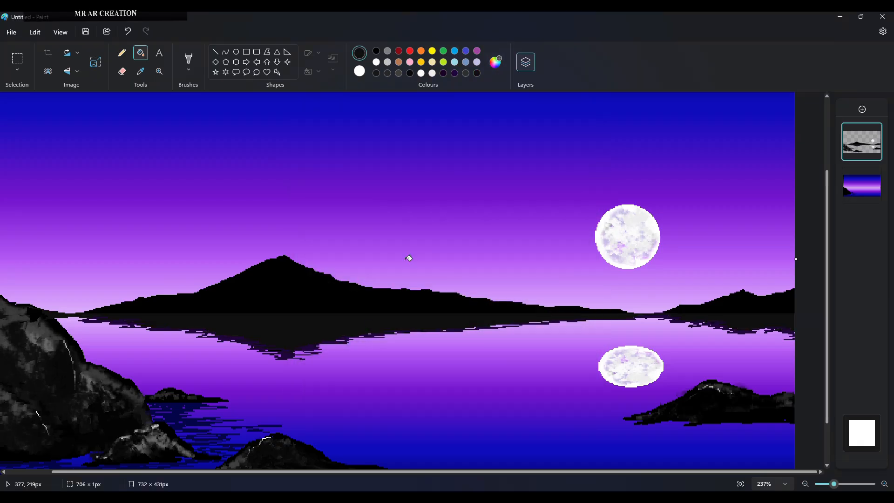
Pencil near-black grey strokes along the horizon to roughen the seam between the mountains and their reflections.
{"action": "left_click", "coordinate": [122, 53]}
{"action": "scroll", "coordinate": [132, 232], "scroll_direction": "up", "scroll_amount": 4}
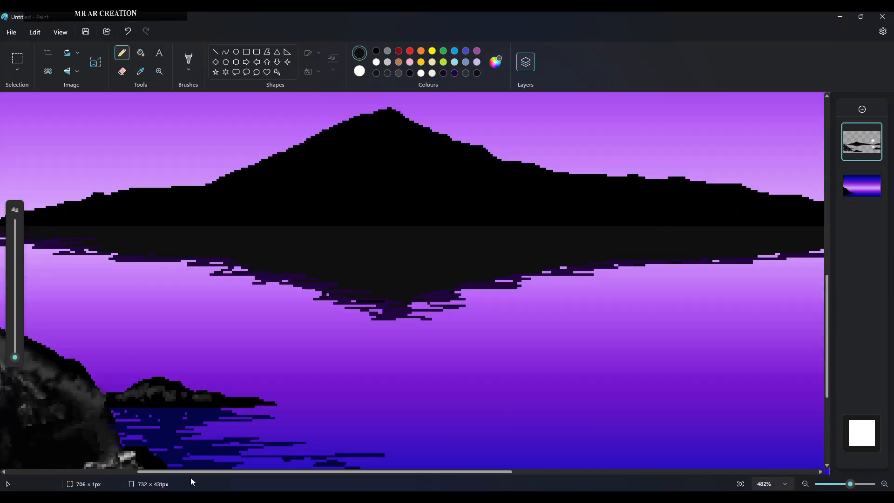
{"action": "left_click_drag", "start_coordinate": [243, 223], "coordinate": [661, 236]}
{"action": "mouse_move", "coordinate": [297, 471]}
{"action": "left_mouse_down"}
{"action": "mouse_move", "coordinate": [477, 460]}
{"action": "mouse_move", "coordinate": [564, 465]}
{"action": "left_mouse_up"}
{"action": "left_click_drag", "start_coordinate": [744, 225], "coordinate": [694, 225]}
{"action": "key", "text": "ctrl+0"}
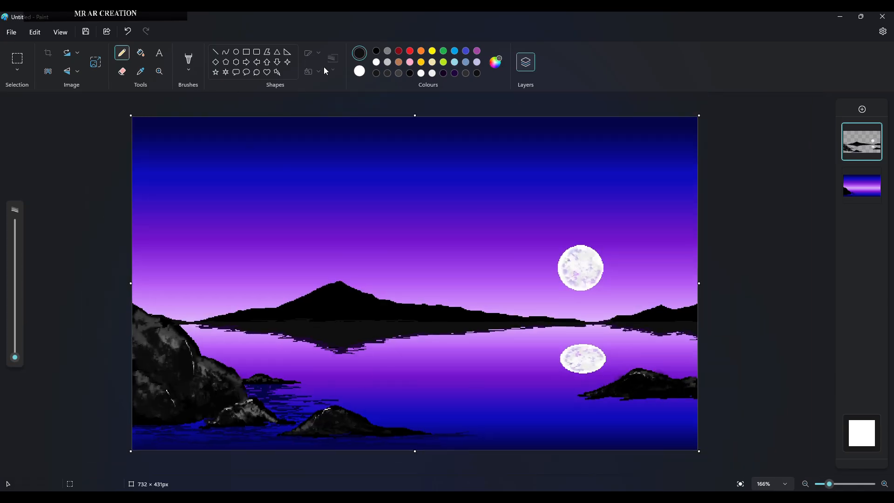
Pencil horizontal white glints above, across and around the moon's reflection in the water.
{"action": "left_click", "coordinate": [376, 62]}
{"action": "scroll", "coordinate": [589, 357], "scroll_direction": "up", "scroll_amount": 5}
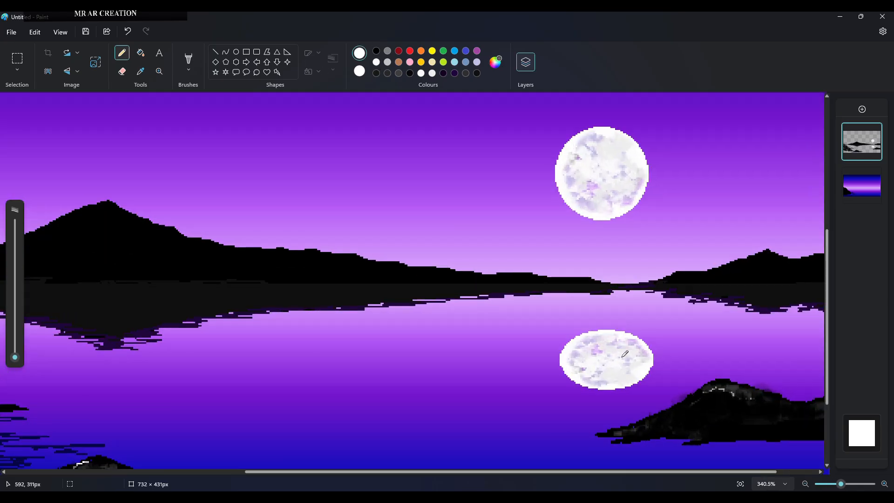
{"action": "left_click_drag", "start_coordinate": [573, 313], "coordinate": [633, 312]}
{"action": "key", "text": "ctrl+z"}
{"action": "key", "text": "ctrl+0"}
{"action": "mouse_move", "coordinate": [592, 335]}
{"action": "left_mouse_down"}
{"action": "mouse_move", "coordinate": [565, 341]}
{"action": "mouse_move", "coordinate": [624, 338]}
{"action": "mouse_move", "coordinate": [555, 338]}
{"action": "mouse_move", "coordinate": [571, 350]}
{"action": "mouse_move", "coordinate": [592, 340]}
{"action": "mouse_move", "coordinate": [538, 349]}
{"action": "mouse_move", "coordinate": [619, 349]}
{"action": "left_mouse_up"}
{"action": "left_click_drag", "start_coordinate": [560, 353], "coordinate": [527, 356]}
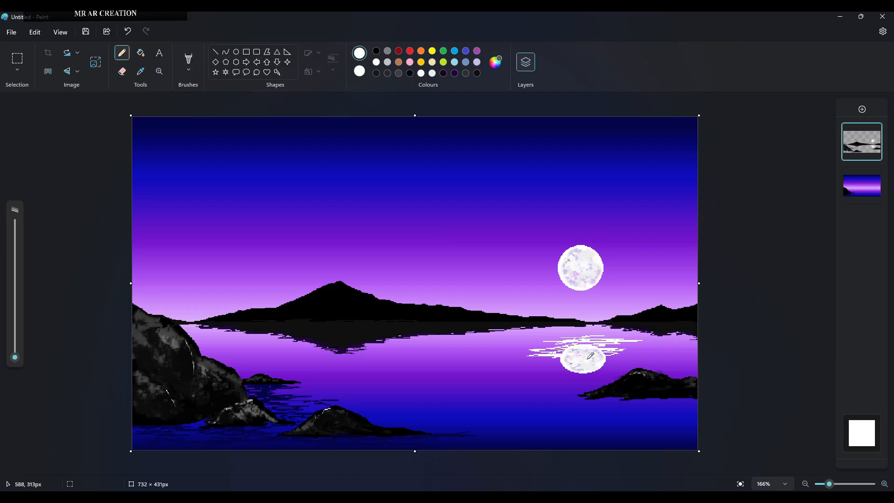
{"action": "mouse_move", "coordinate": [629, 350]}
{"action": "left_mouse_down"}
{"action": "mouse_move", "coordinate": [562, 362]}
{"action": "mouse_move", "coordinate": [612, 367]}
{"action": "mouse_move", "coordinate": [585, 382]}
{"action": "mouse_move", "coordinate": [531, 366]}
{"action": "mouse_move", "coordinate": [575, 363]}
{"action": "mouse_move", "coordinate": [518, 358]}
{"action": "mouse_move", "coordinate": [618, 350]}
{"action": "left_mouse_up"}
Sample the light purple of the water and pencil thin horizontal ripples on both sides of the moon's reflection.
{"action": "left_click", "coordinate": [140, 70]}
{"action": "left_click", "coordinate": [553, 336]}
{"action": "mouse_move", "coordinate": [578, 334]}
{"action": "left_mouse_down"}
{"action": "mouse_move", "coordinate": [394, 342]}
{"action": "mouse_move", "coordinate": [455, 343]}
{"action": "mouse_move", "coordinate": [466, 356]}
{"action": "mouse_move", "coordinate": [460, 347]}
{"action": "mouse_move", "coordinate": [507, 349]}
{"action": "mouse_move", "coordinate": [386, 359]}
{"action": "mouse_move", "coordinate": [521, 351]}
{"action": "left_mouse_up"}
{"action": "mouse_move", "coordinate": [645, 343]}
{"action": "left_mouse_down"}
{"action": "mouse_move", "coordinate": [595, 344]}
{"action": "mouse_move", "coordinate": [677, 362]}
{"action": "mouse_move", "coordinate": [626, 339]}
{"action": "mouse_move", "coordinate": [697, 355]}
{"action": "left_mouse_up"}
{"action": "key", "text": "ctrl+z"}
On the background layer, pencil light purple ripples across the water between the large rock and the mountain's reflection.
{"action": "left_click", "coordinate": [847, 175]}
{"action": "left_click_drag", "start_coordinate": [189, 332], "coordinate": [176, 333]}
{"action": "key", "text": "ctrl+z"}
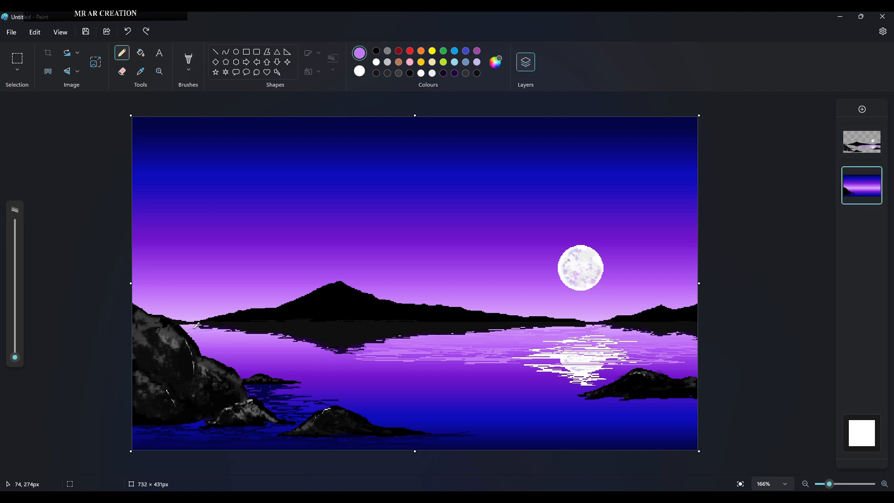
{"action": "mouse_move", "coordinate": [293, 343]}
{"action": "left_mouse_down"}
{"action": "mouse_move", "coordinate": [278, 351]}
{"action": "mouse_move", "coordinate": [208, 348]}
{"action": "mouse_move", "coordinate": [435, 372]}
{"action": "left_mouse_up"}
Pencil sampled blue ripples over the darkest water at the canvas's lower edge and navy ripples below the rock under the moon.
{"action": "left_click", "coordinate": [140, 71]}
{"action": "left_click", "coordinate": [356, 399]}
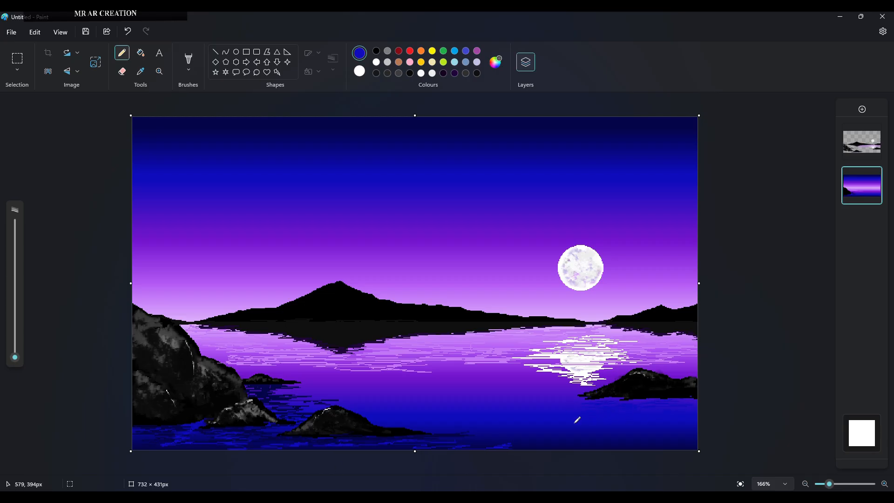
{"action": "left_click", "coordinate": [140, 71]}
{"action": "left_click", "coordinate": [571, 448]}
{"action": "mouse_move", "coordinate": [549, 435]}
{"action": "left_mouse_down"}
{"action": "mouse_move", "coordinate": [656, 426]}
{"action": "mouse_move", "coordinate": [609, 404]}
{"action": "mouse_move", "coordinate": [698, 402]}
{"action": "mouse_move", "coordinate": [642, 409]}
{"action": "left_mouse_up"}
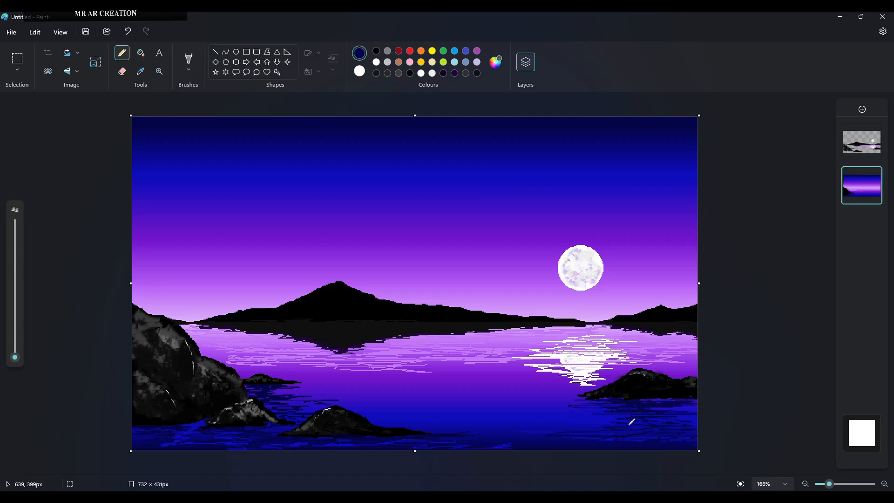
{"action": "mouse_move", "coordinate": [544, 411]}
{"action": "left_mouse_down"}
{"action": "mouse_move", "coordinate": [522, 406]}
{"action": "mouse_move", "coordinate": [565, 412]}
{"action": "mouse_move", "coordinate": [547, 430]}
{"action": "left_mouse_up"}
{"action": "left_click", "coordinate": [128, 31]}
Sample blue and purple tones from the water and pencil ripples of each across the middle and lower water.
{"action": "left_click", "coordinate": [141, 71]}
{"action": "left_click", "coordinate": [424, 419]}
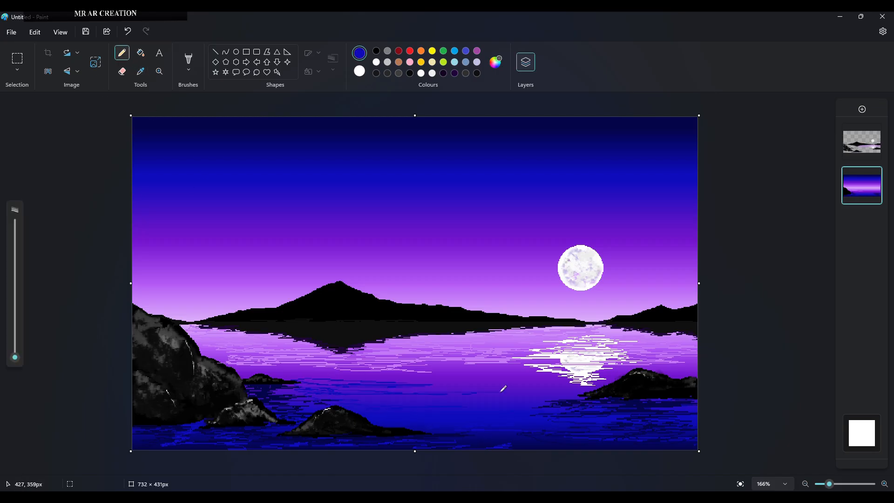
{"action": "left_click", "coordinate": [141, 70]}
{"action": "left_click", "coordinate": [452, 386]}
{"action": "left_click_drag", "start_coordinate": [313, 371], "coordinate": [489, 369]}
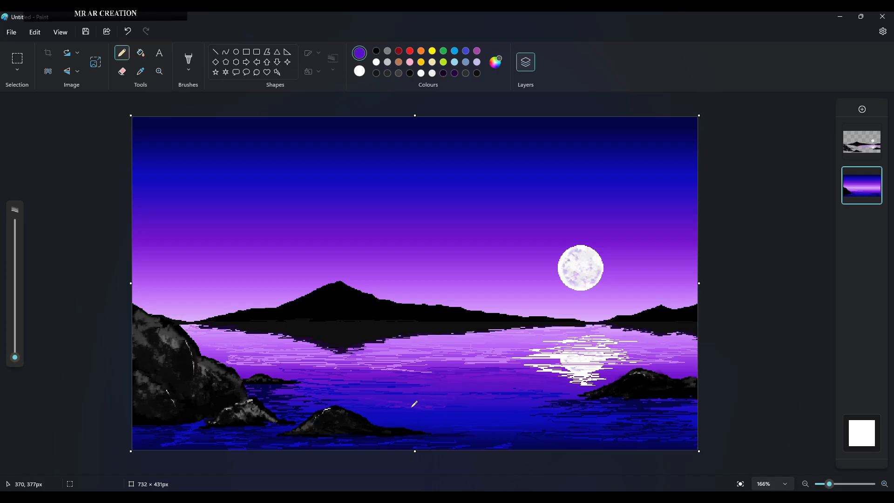
{"action": "mouse_move", "coordinate": [380, 400]}
{"action": "left_mouse_down"}
{"action": "mouse_move", "coordinate": [485, 419]}
{"action": "mouse_move", "coordinate": [348, 415]}
{"action": "mouse_move", "coordinate": [648, 409]}
{"action": "left_mouse_up"}
On the top layer, pencil purple ripples over the light water below the mountain reflections, and return to the background layer.
{"action": "left_click", "coordinate": [861, 142]}
{"action": "mouse_move", "coordinate": [206, 355]}
{"action": "left_mouse_down"}
{"action": "mouse_move", "coordinate": [189, 326]}
{"action": "mouse_move", "coordinate": [330, 352]}
{"action": "mouse_move", "coordinate": [465, 329]}
{"action": "mouse_move", "coordinate": [550, 328]}
{"action": "left_mouse_up"}
{"action": "left_click", "coordinate": [862, 185]}
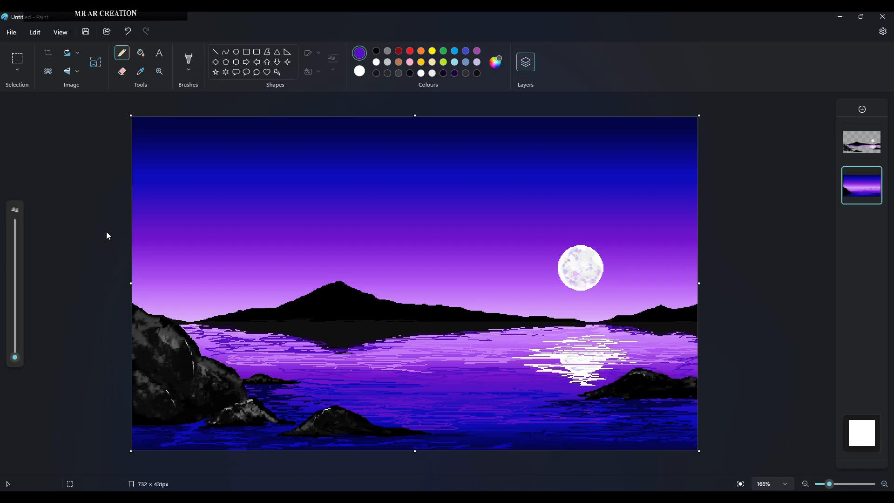
Scatter tiny white star specks across the sky on the background layer.
{"action": "left_click", "coordinate": [187, 68]}
{"action": "left_click", "coordinate": [220, 154]}
{"action": "left_click", "coordinate": [14, 224]}
{"action": "left_click", "coordinate": [375, 52]}
{"action": "left_click", "coordinate": [375, 62]}
{"action": "left_click", "coordinate": [200, 203]}
{"action": "left_click", "coordinate": [561, 197]}
{"action": "left_click", "coordinate": [122, 53]}
{"action": "left_click", "coordinate": [14, 358]}
Draw white four-point stars of various sizes spread across the sky around the moon and above the mountains.
{"action": "left_click", "coordinate": [287, 62]}
{"action": "mouse_move", "coordinate": [171, 159]}
{"action": "left_mouse_down"}
{"action": "mouse_move", "coordinate": [182, 170]}
{"action": "mouse_move", "coordinate": [178, 189]}
{"action": "left_mouse_up"}
{"action": "left_click_drag", "start_coordinate": [392, 157], "coordinate": [400, 189]}
{"action": "left_click_drag", "start_coordinate": [398, 253], "coordinate": [403, 274]}
{"action": "left_click_drag", "start_coordinate": [630, 149], "coordinate": [636, 156]}
{"action": "left_click_drag", "start_coordinate": [242, 245], "coordinate": [249, 253]}
{"action": "left_click_drag", "start_coordinate": [146, 289], "coordinate": [151, 296]}
{"action": "left_click_drag", "start_coordinate": [302, 127], "coordinate": [307, 133]}
{"action": "left_click_drag", "start_coordinate": [503, 237], "coordinate": [508, 243]}
{"action": "left_click_drag", "start_coordinate": [661, 209], "coordinate": [668, 216]}
{"action": "left_click_drag", "start_coordinate": [692, 292], "coordinate": [697, 297]}
{"action": "left_click_drag", "start_coordinate": [519, 123], "coordinate": [524, 128]}
{"action": "left_click_drag", "start_coordinate": [419, 123], "coordinate": [426, 130]}
{"action": "left_click", "coordinate": [540, 216]}
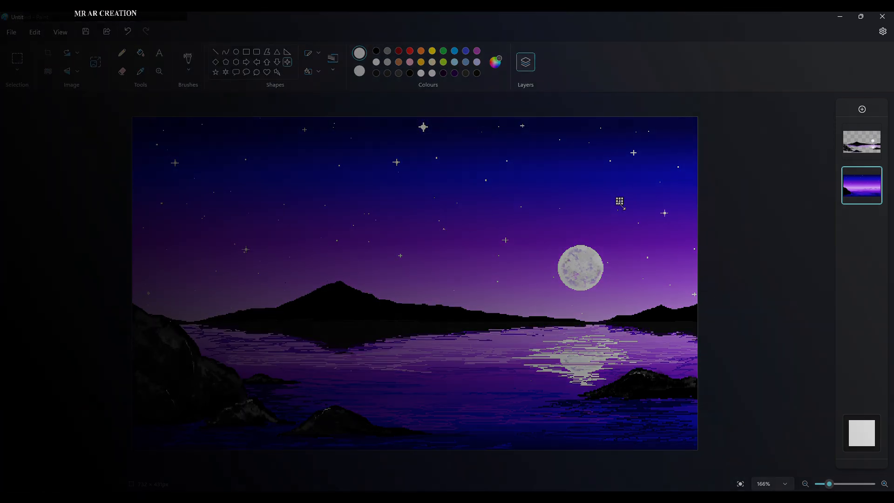